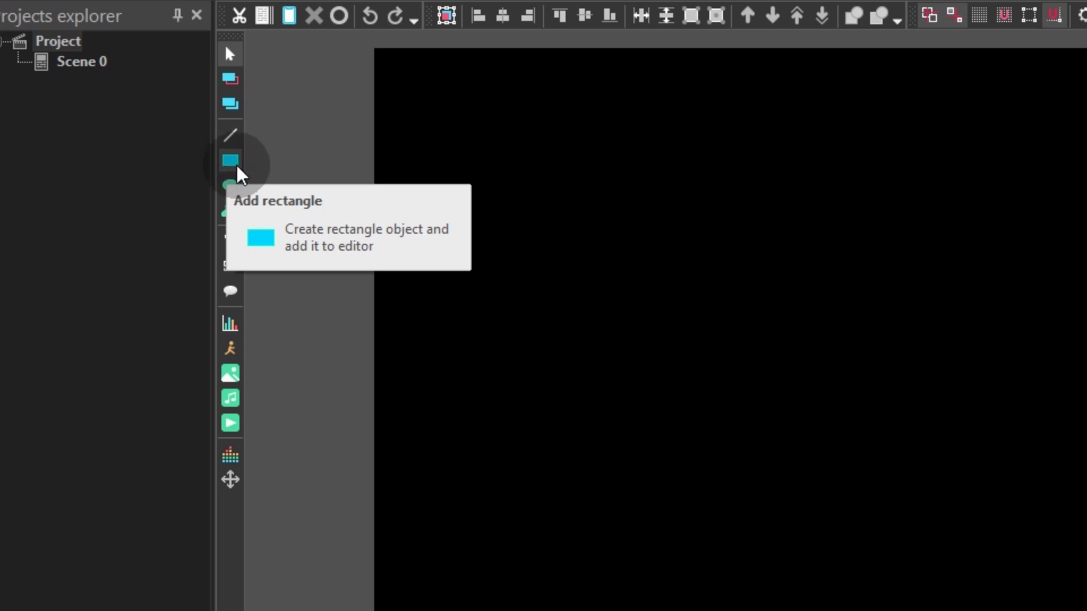
# Step: Add a rectangle from the cursor position on a new layer and match its size to the 1920 x 1080 scene
pyautogui.click(235, 165)
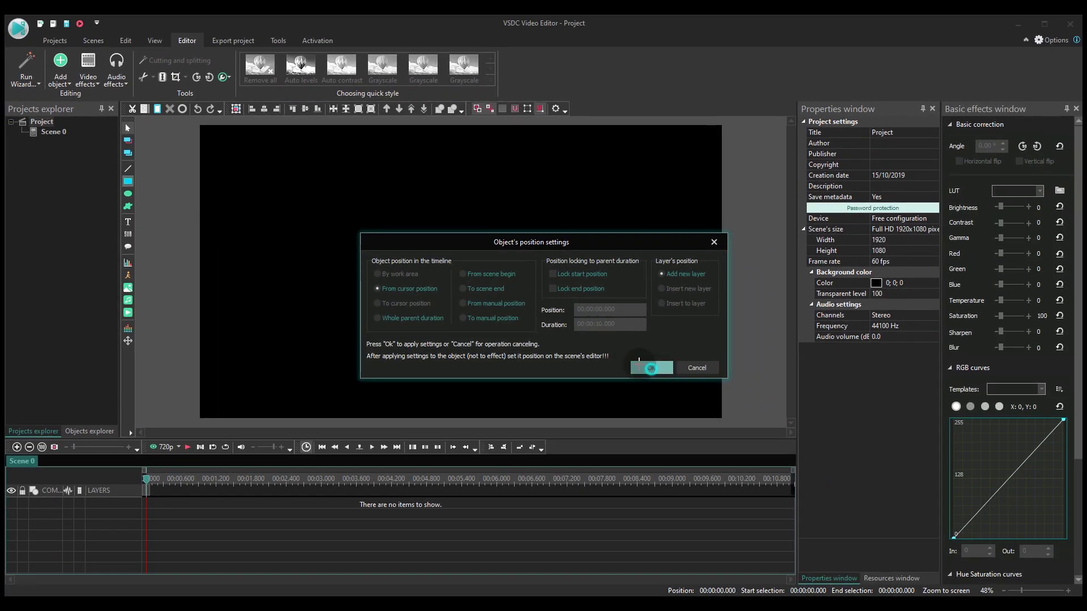
pyautogui.click(651, 367)
pyautogui.moveTo(341, 200); pyautogui.dragTo(600, 335)
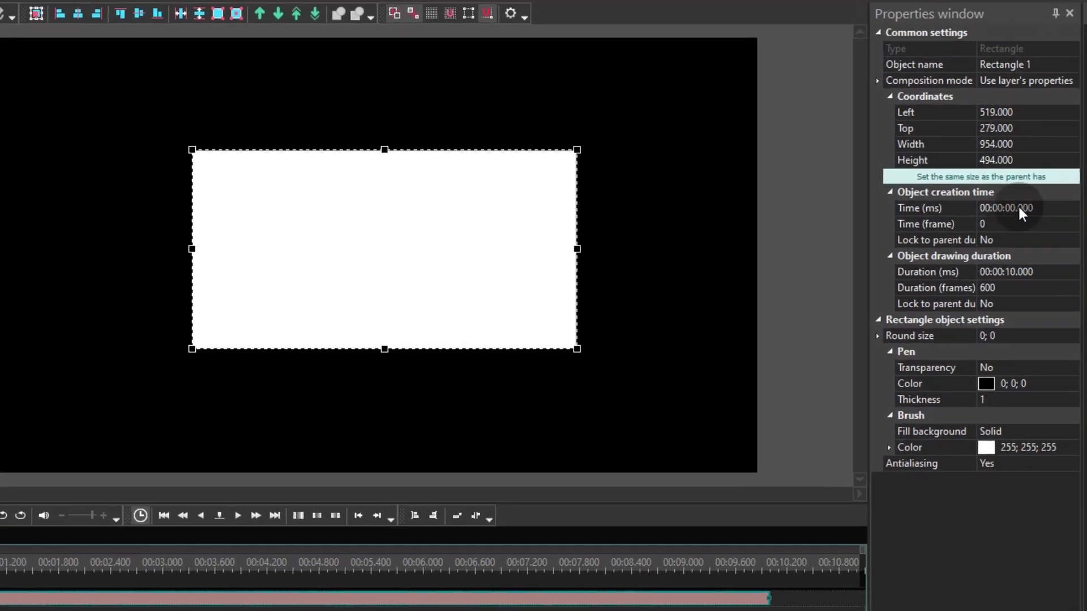
pyautogui.click(881, 220)
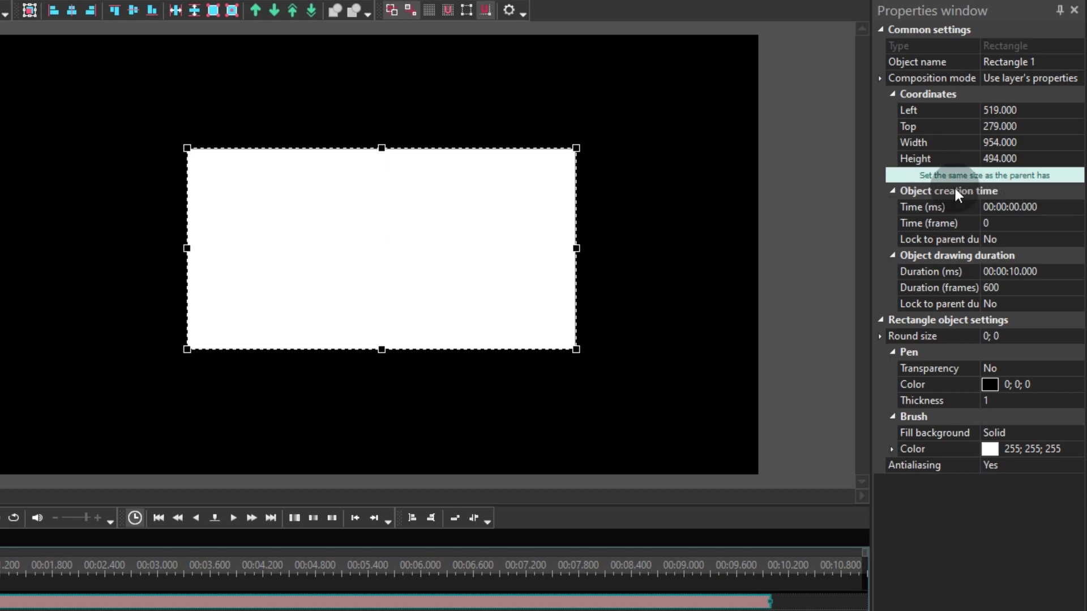
pyautogui.click(1055, 180)
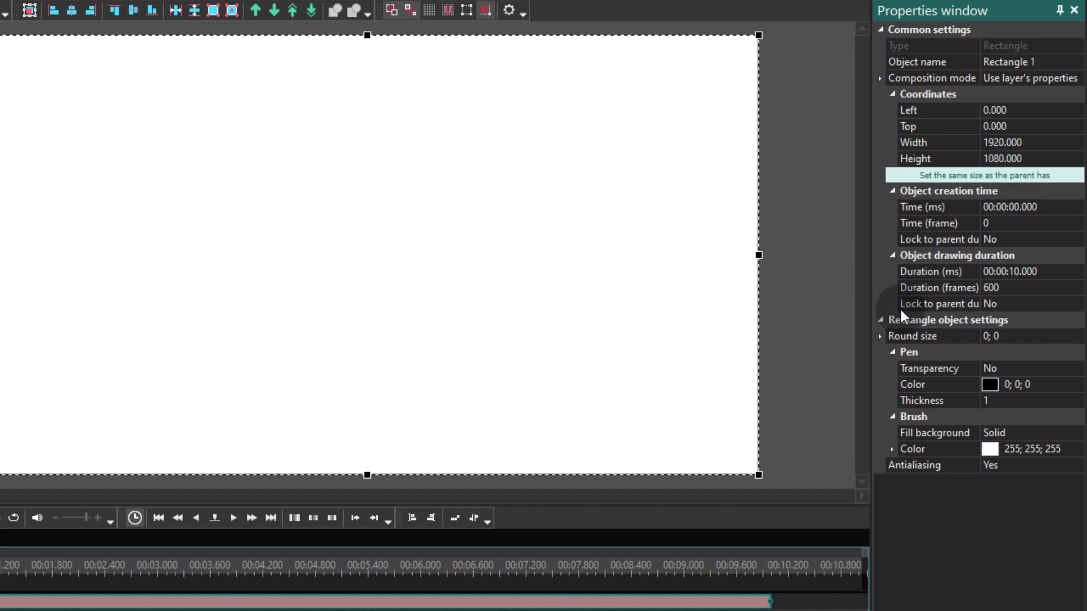
# Step: Set the rectangle's fill color to magenta #C000C0
pyautogui.click(1064, 451)
pyautogui.click(1074, 450)
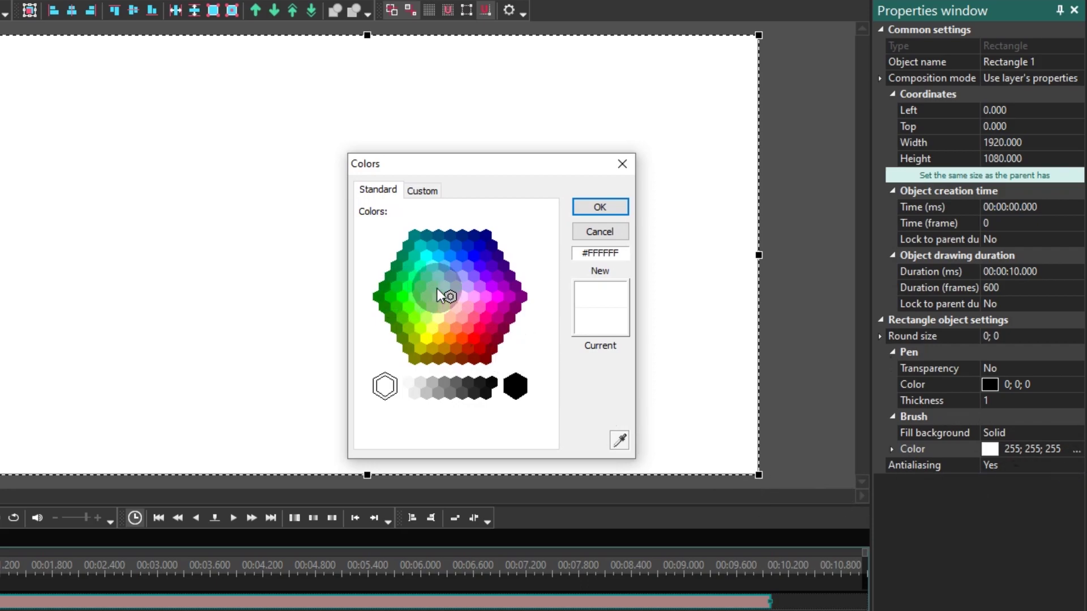
pyautogui.moveTo(450, 297); pyautogui.dragTo(515, 297)
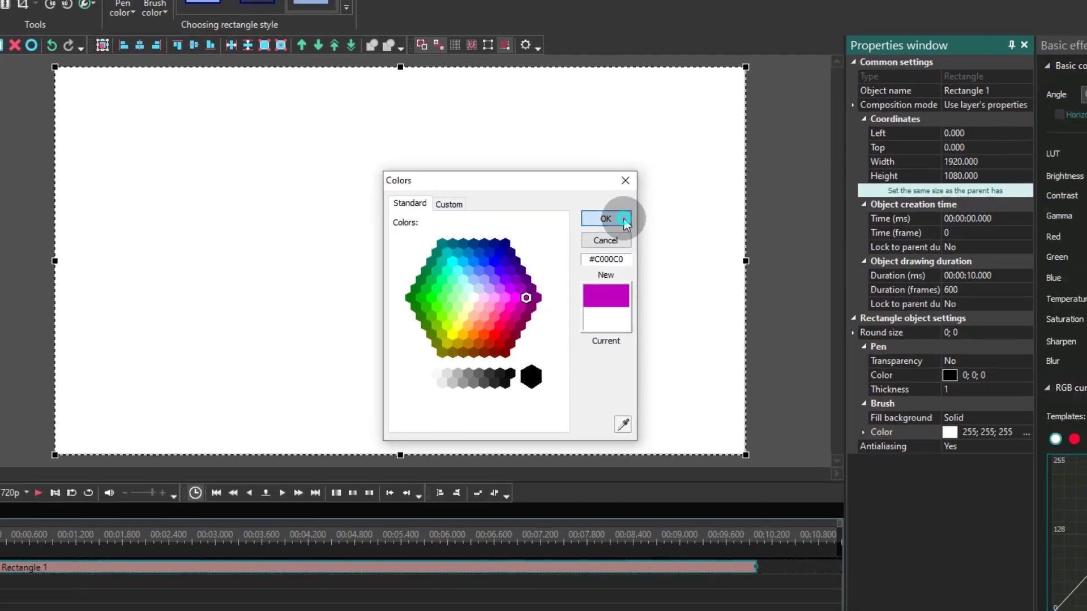
pyautogui.click(619, 208)
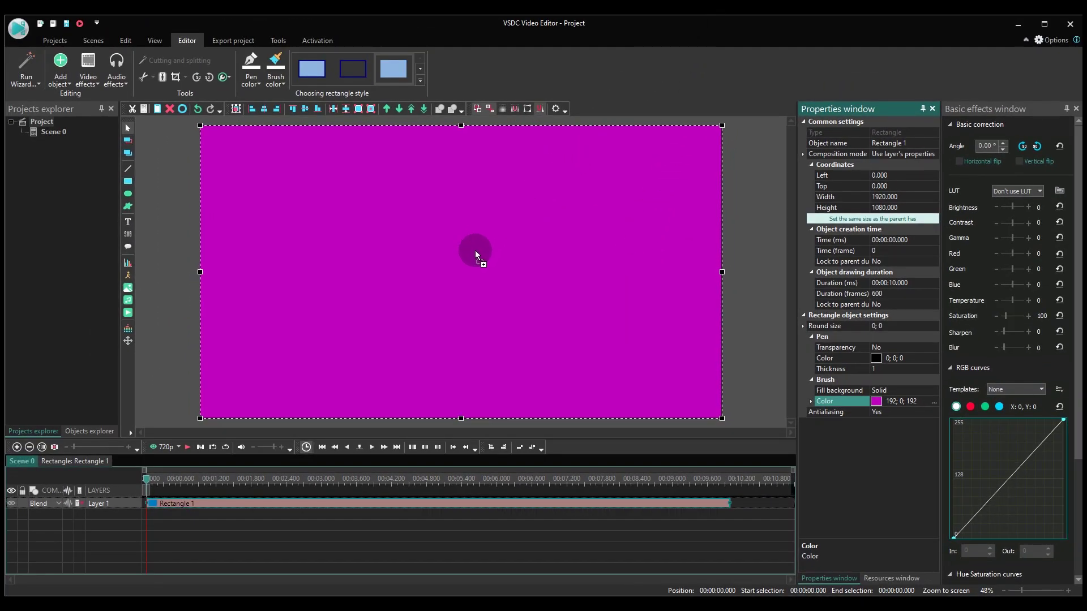
# Step: Add the logo_gradient.png image above the rectangle, restore its original size of 1668 x 790, and center it in the scene
pyautogui.moveTo(456, 271); pyautogui.dragTo(454, 271)
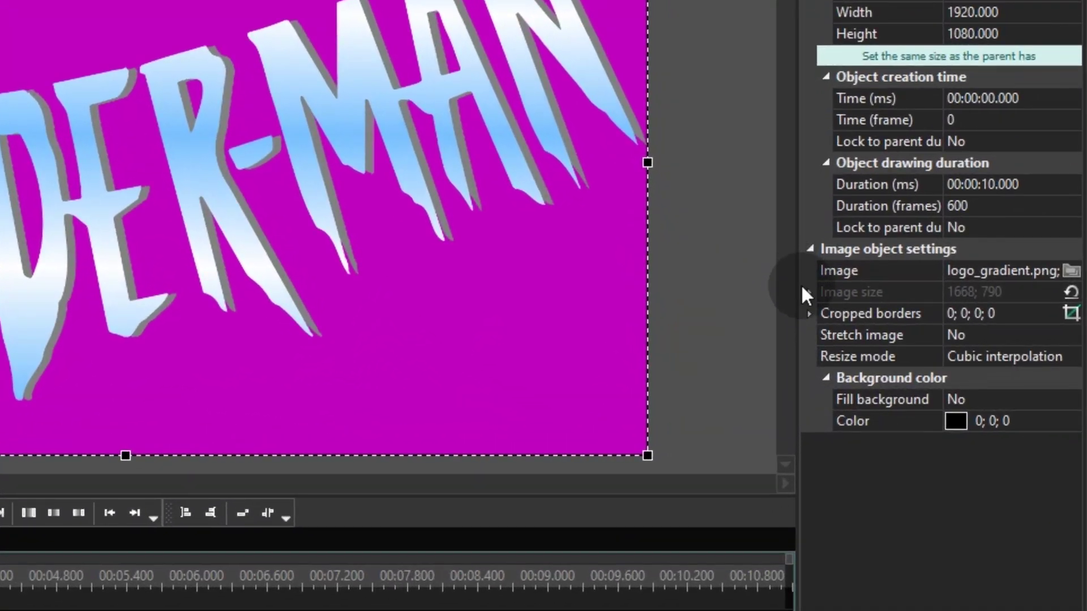
pyautogui.click(808, 292)
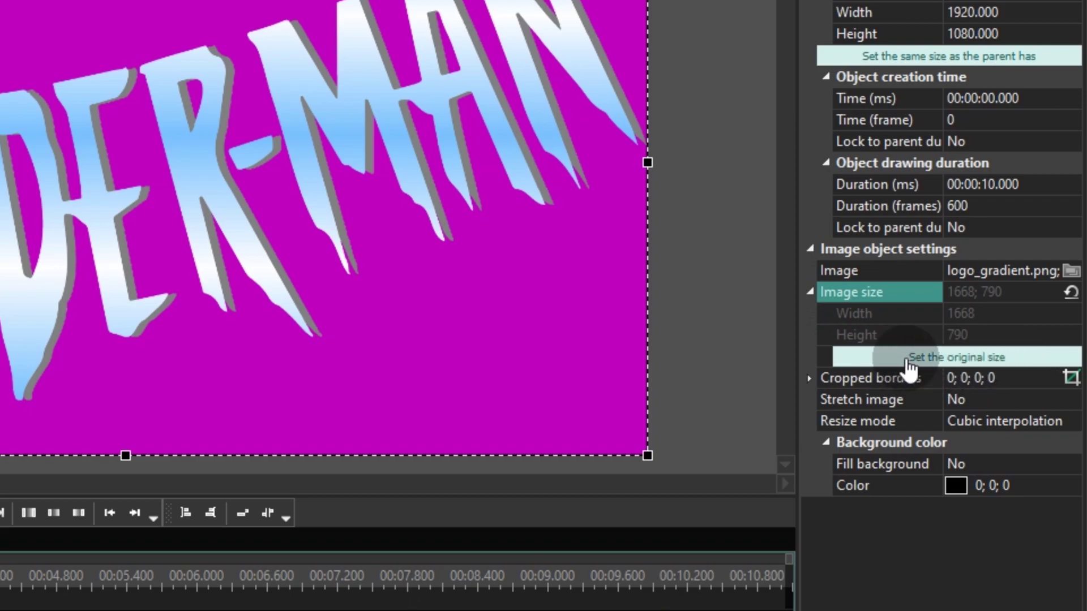
pyautogui.click(1013, 357)
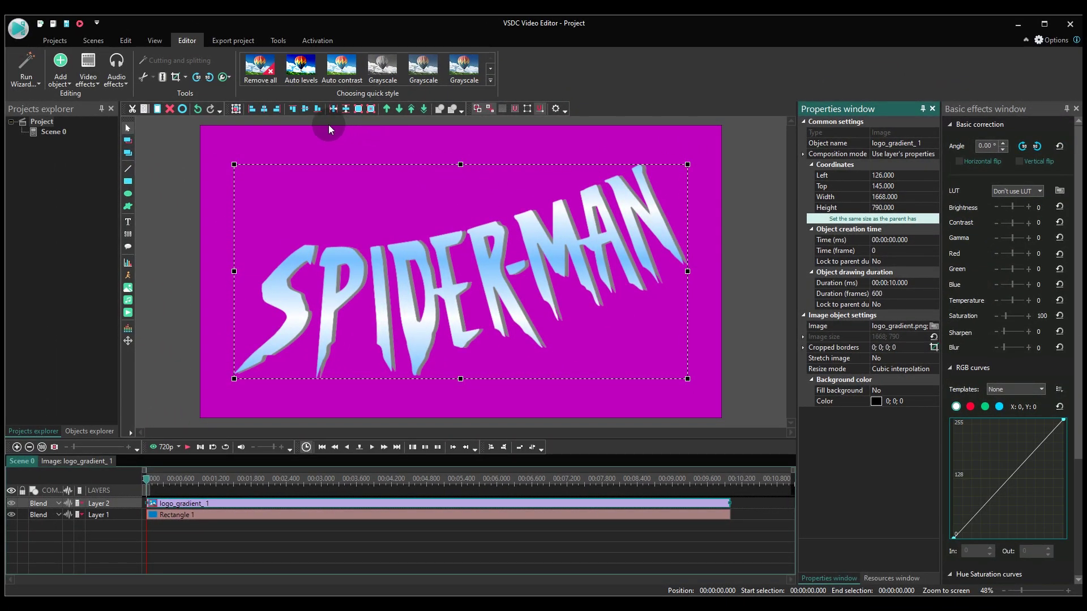
pyautogui.click(263, 110)
# Step: Add the spider-web.png image at its original size of 2285 x 1876 and place its layer beneath the logo's layer
pyautogui.click(463, 263)
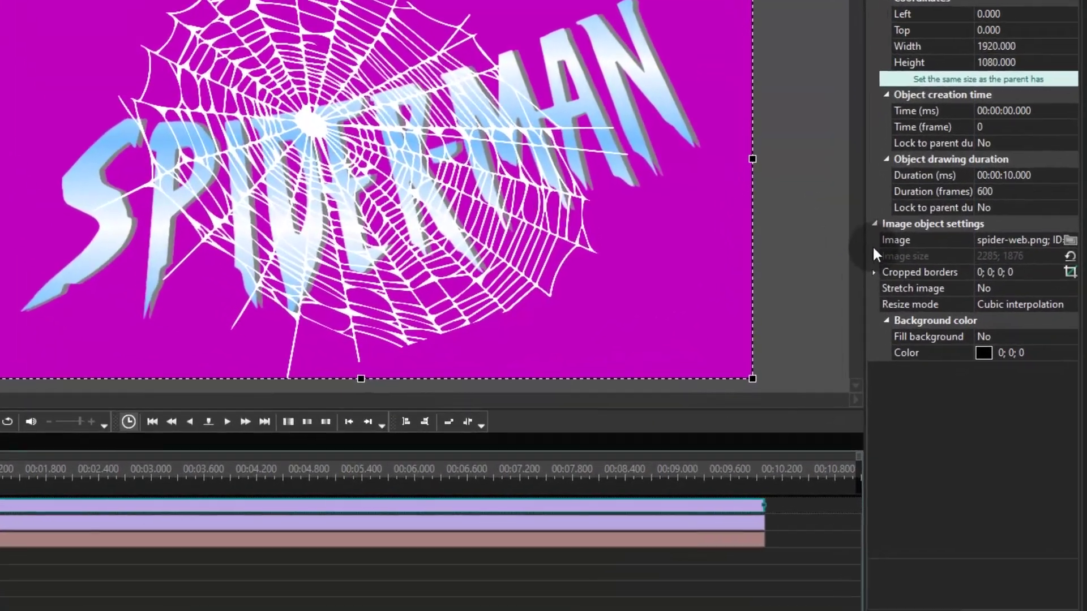
pyautogui.click(838, 297)
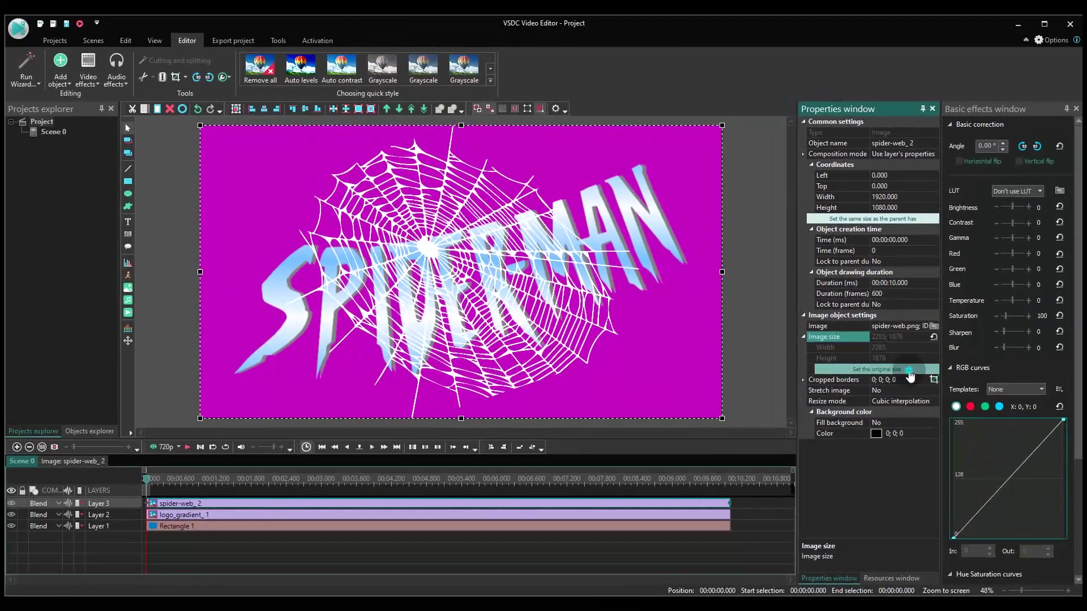
pyautogui.click(982, 333)
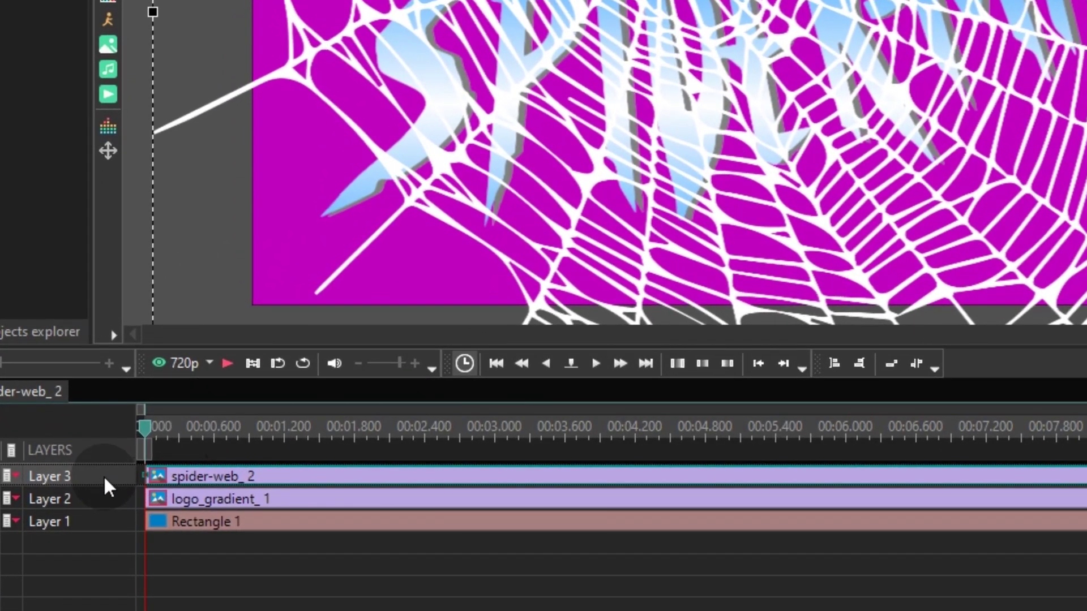
pyautogui.moveTo(105, 478); pyautogui.dragTo(106, 504)
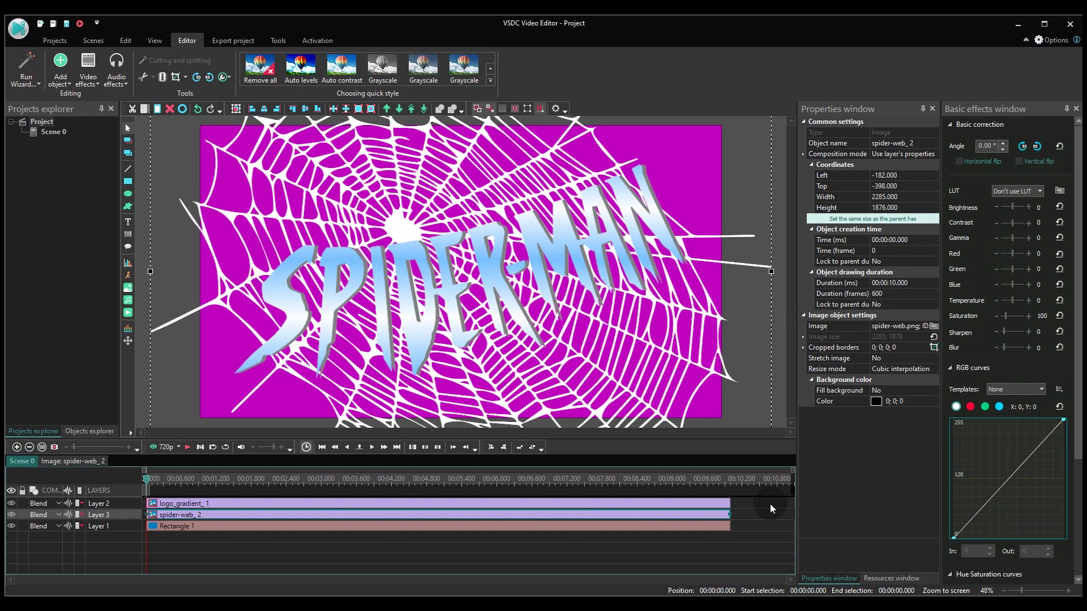
# Step: Shorten the logo, spider web and rectangle together on the timeline to 1 second
pyautogui.click(768, 507)
pyautogui.moveTo(739, 569); pyautogui.dragTo(238, 515)
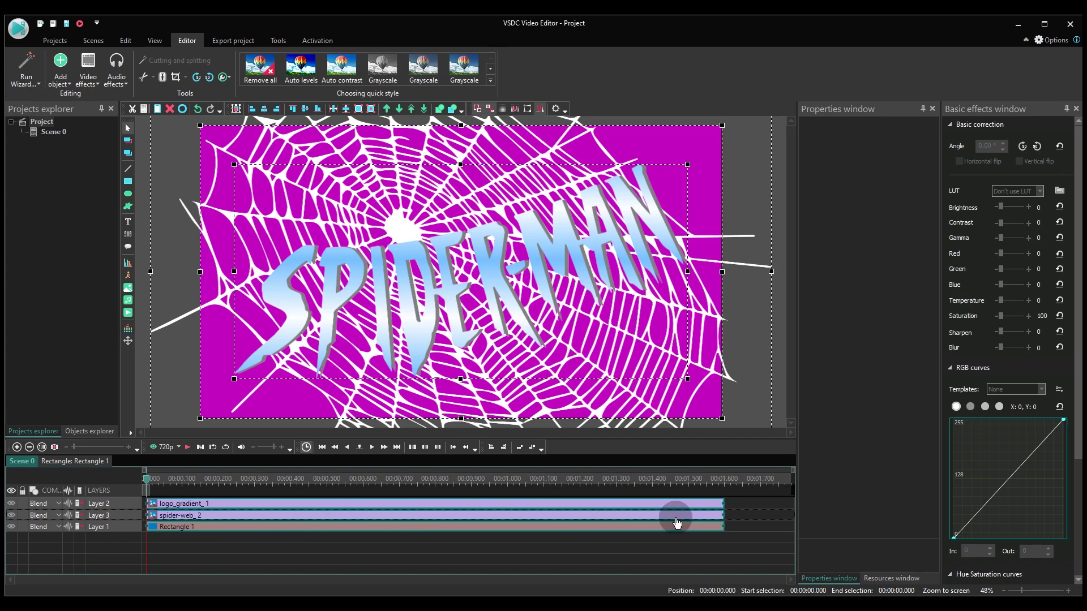
pyautogui.moveTo(723, 513); pyautogui.dragTo(533, 516)
pyautogui.moveTo(723, 514); pyautogui.dragTo(651, 518)
pyautogui.click(684, 546)
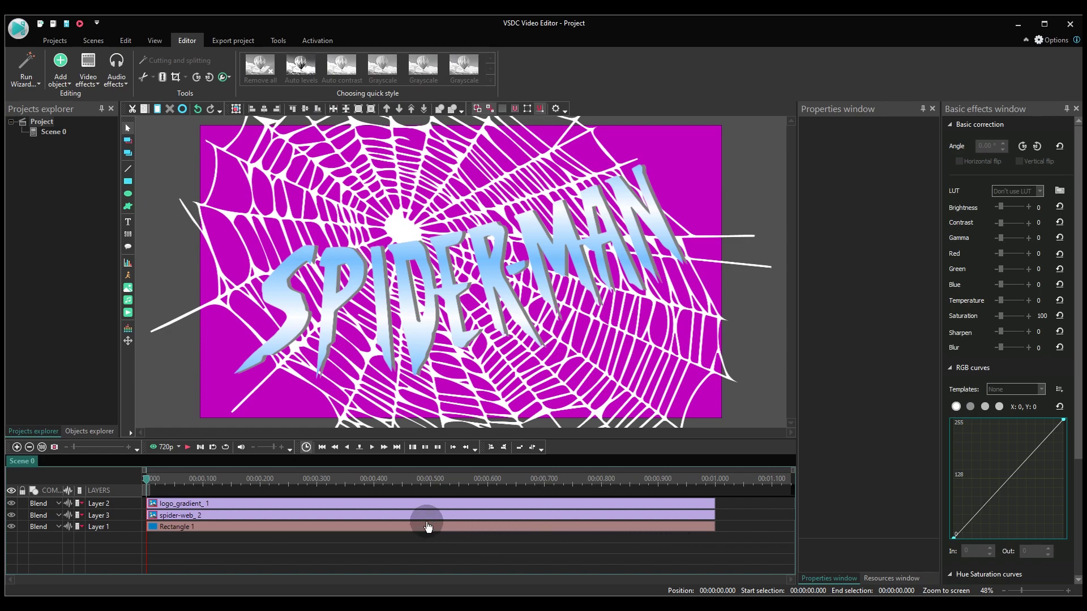
# Step: Inside the spider-web image's own timeline, draw a circular ellipse about 298 x 298 over the web's center
pyautogui.doubleClick(402, 515)
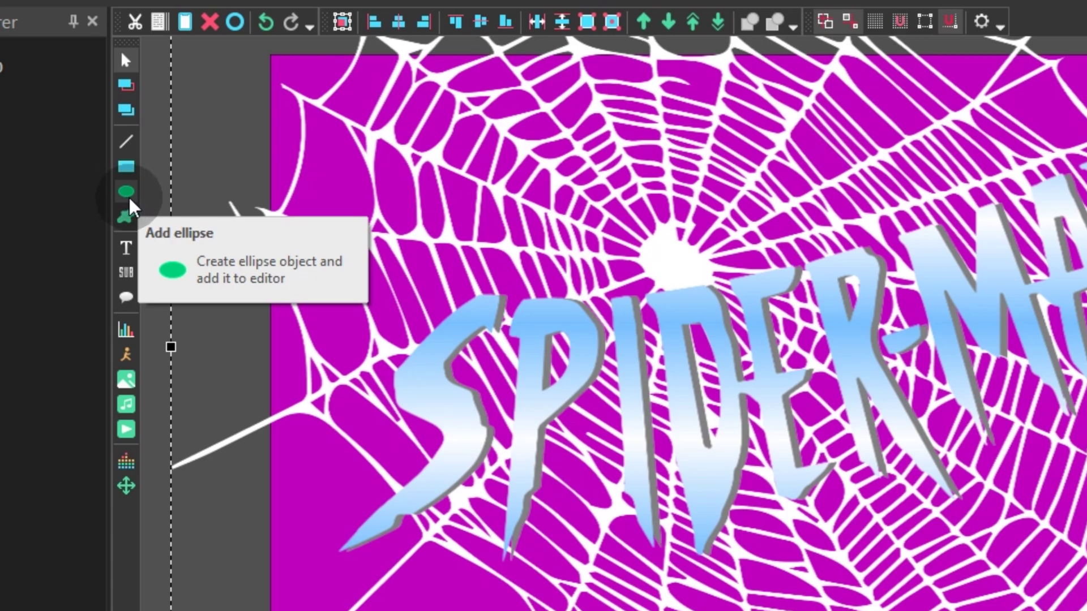
pyautogui.click(126, 195)
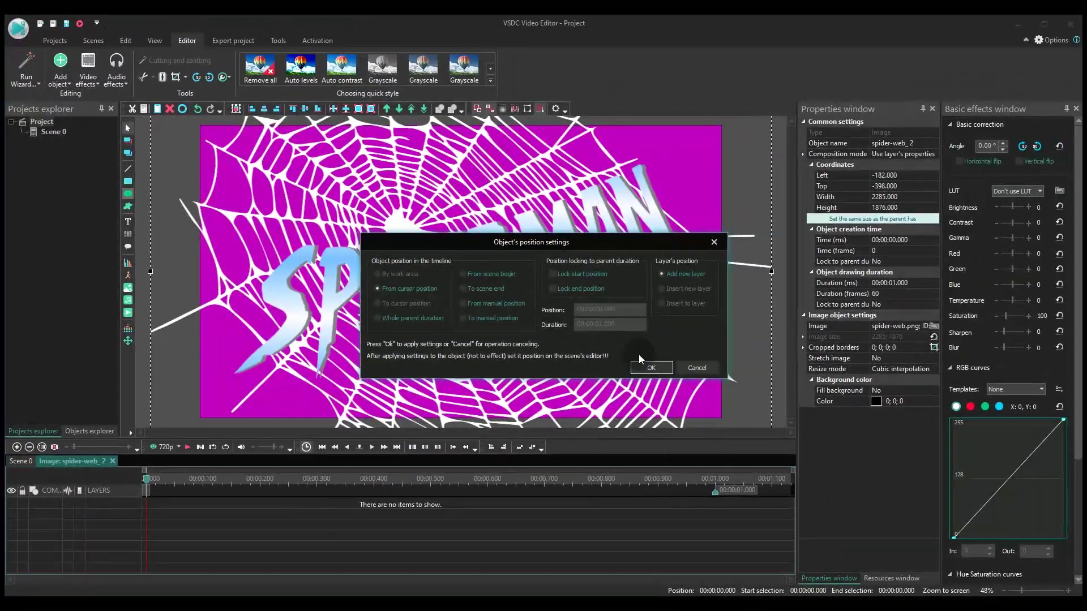
pyautogui.click(652, 367)
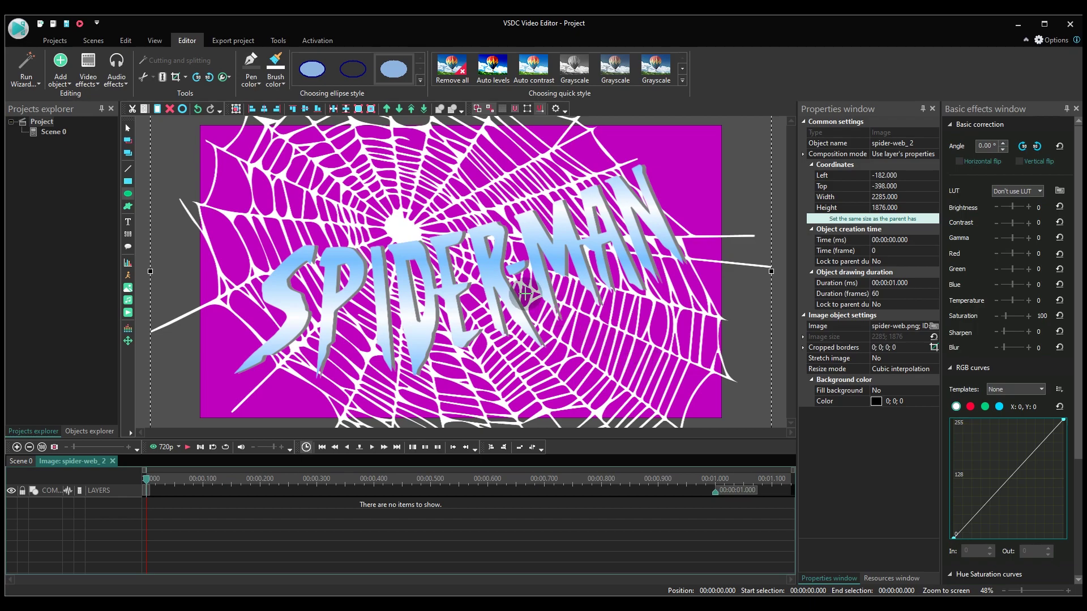
pyautogui.moveTo(396, 233); pyautogui.dragTo(477, 315)
pyautogui.moveTo(437, 233); pyautogui.dragTo(403, 201)
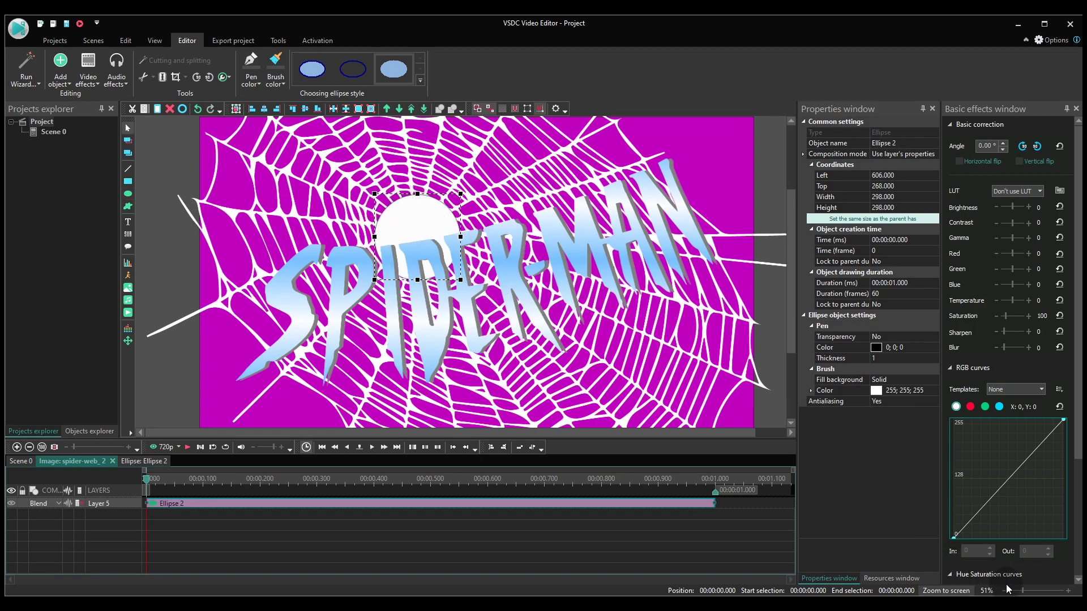
# Step: Enlarge the circle to about 2330 x 2330 and reposition it so that it covers the spider web
pyautogui.click(1006, 590)
pyautogui.moveTo(452, 269); pyautogui.dragTo(719, 425)
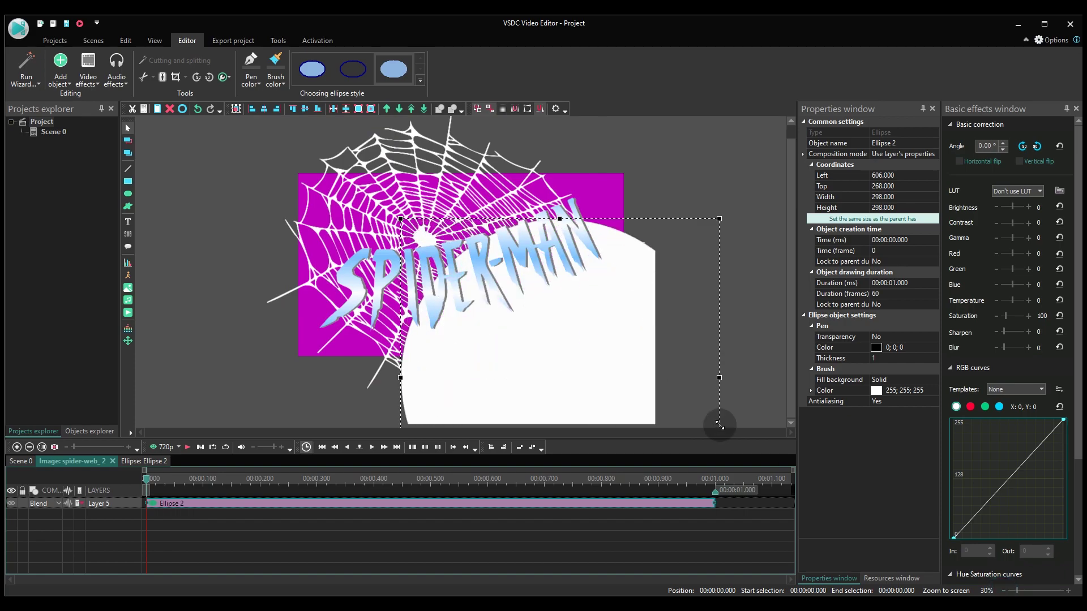
pyautogui.moveTo(571, 345); pyautogui.dragTo(454, 226)
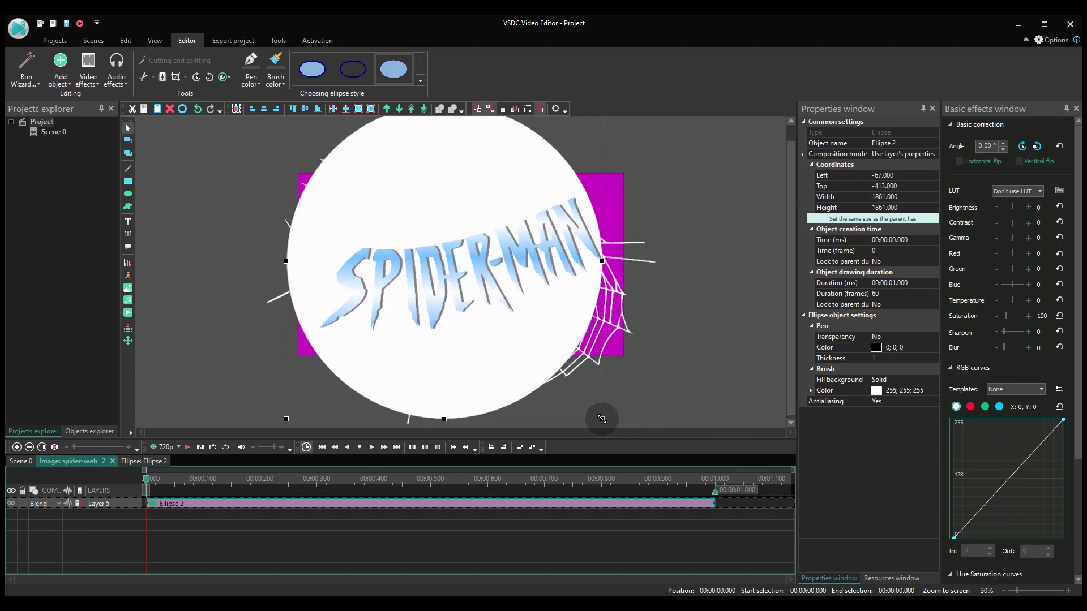
pyautogui.moveTo(601, 419); pyautogui.dragTo(679, 449)
pyautogui.moveTo(572, 388); pyautogui.dragTo(536, 357)
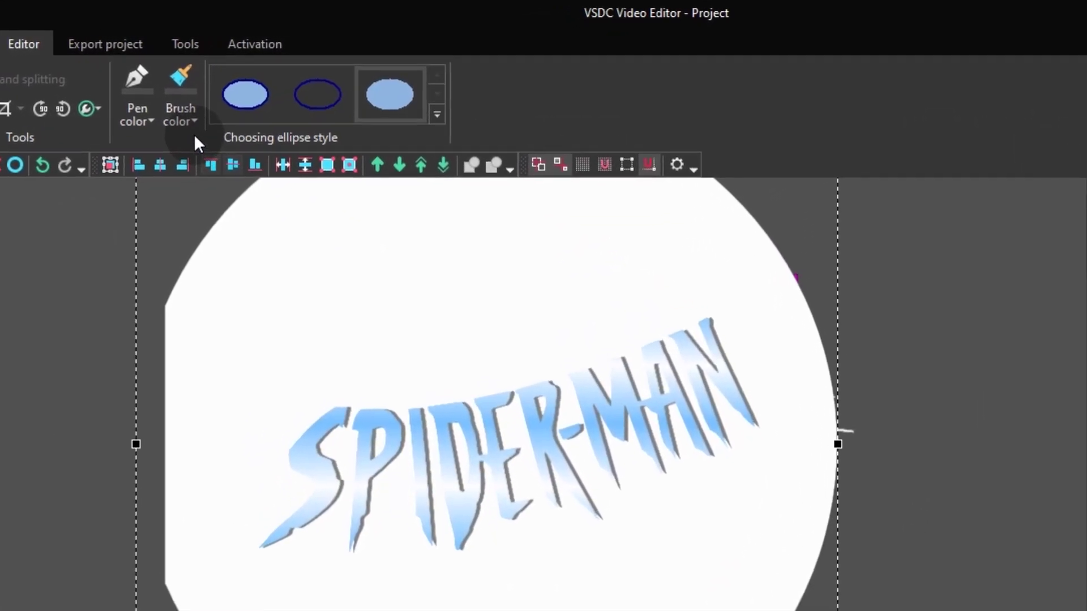
# Step: Fill the ellipse with black and set its layer's composition mode to Inverted mask
pyautogui.click(179, 119)
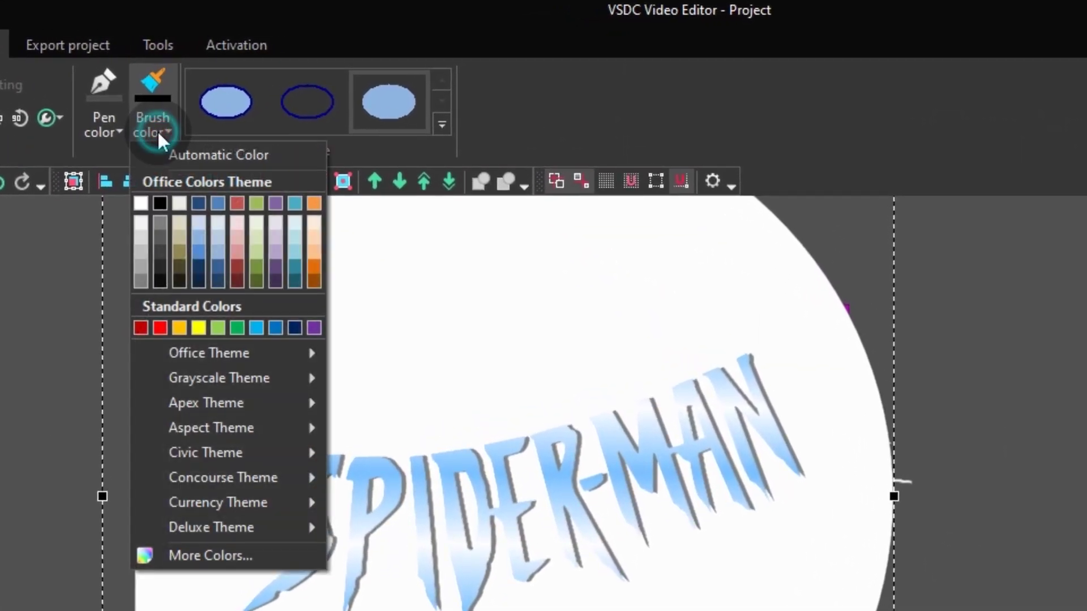
pyautogui.click(159, 203)
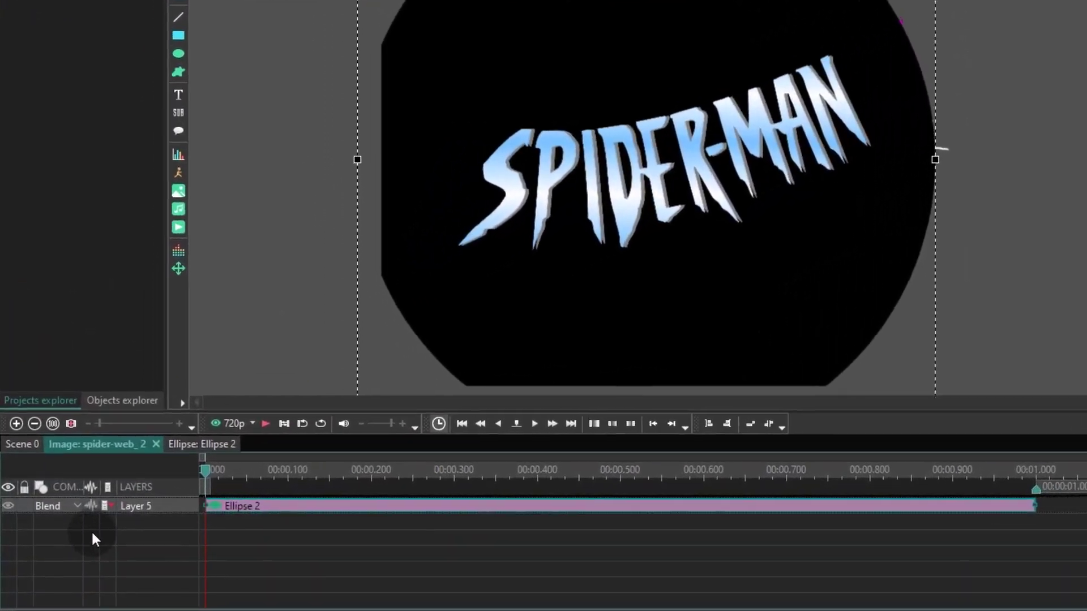
pyautogui.click(58, 504)
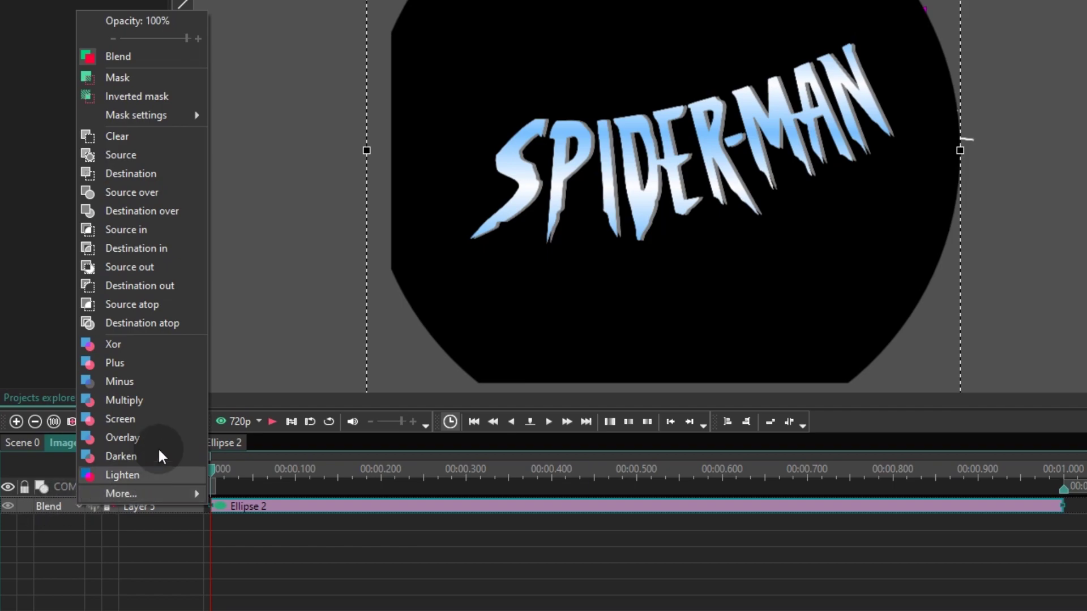
pyautogui.click(161, 97)
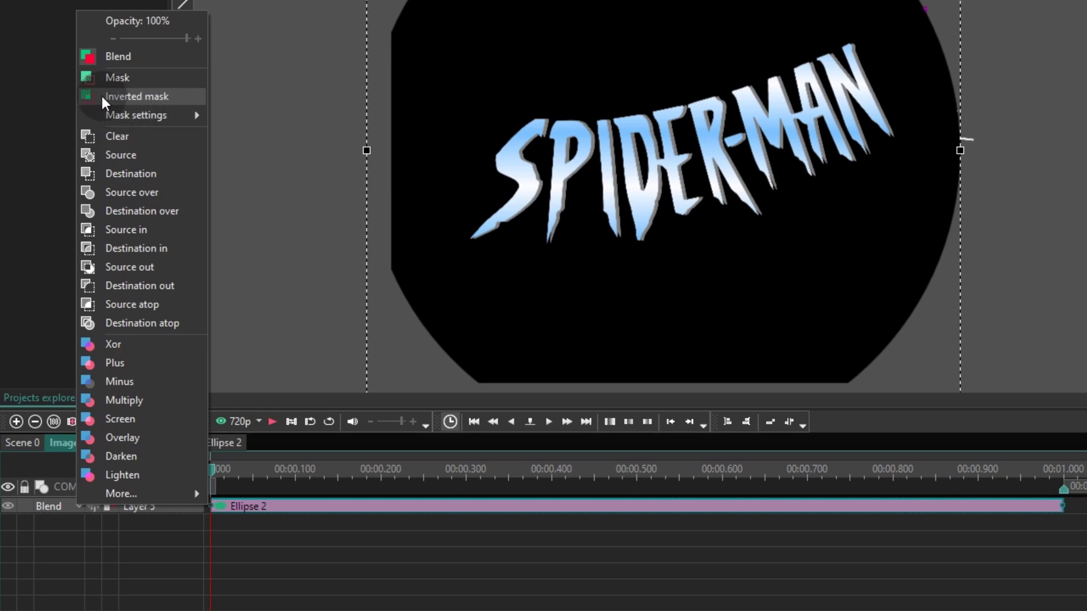
pyautogui.click(179, 97)
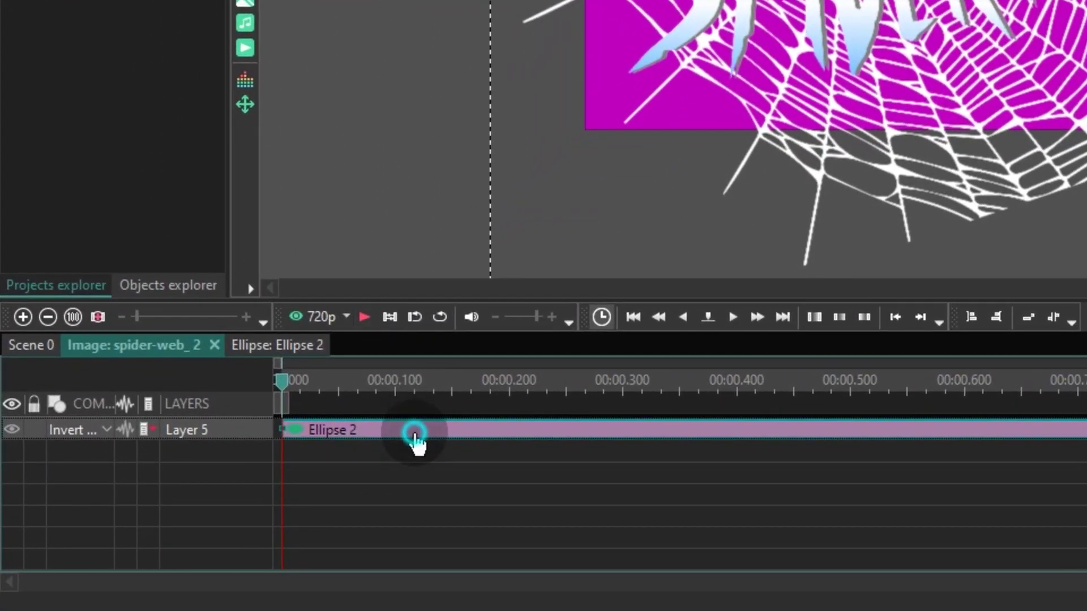
# Step: Apply a Zoom transform effect inside the ellipse's own timeline, lasting the whole parent duration on a new layer
pyautogui.doubleClick(414, 434)
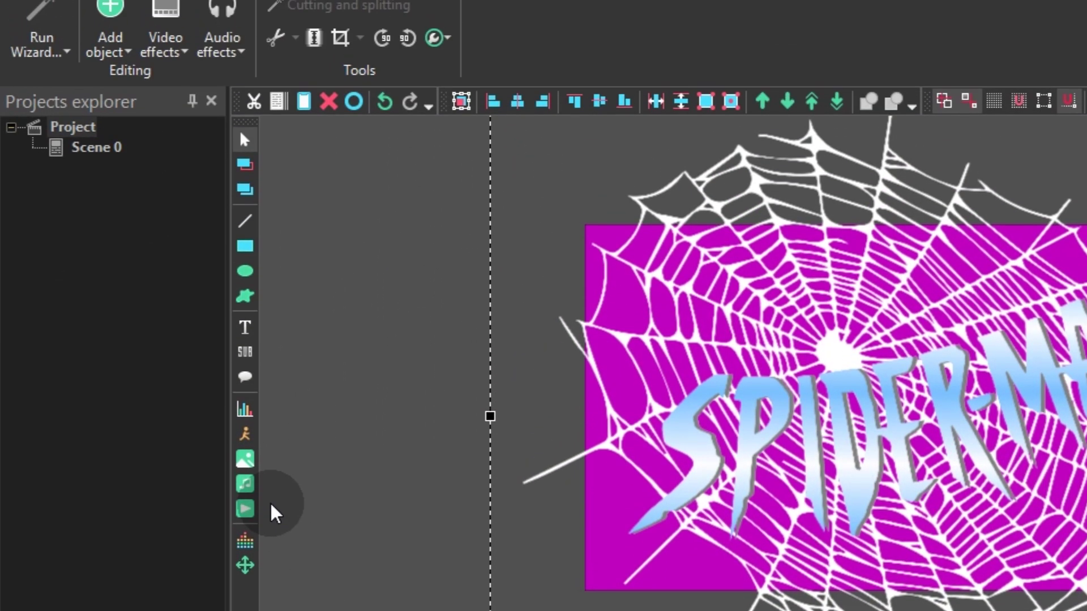
pyautogui.click(165, 36)
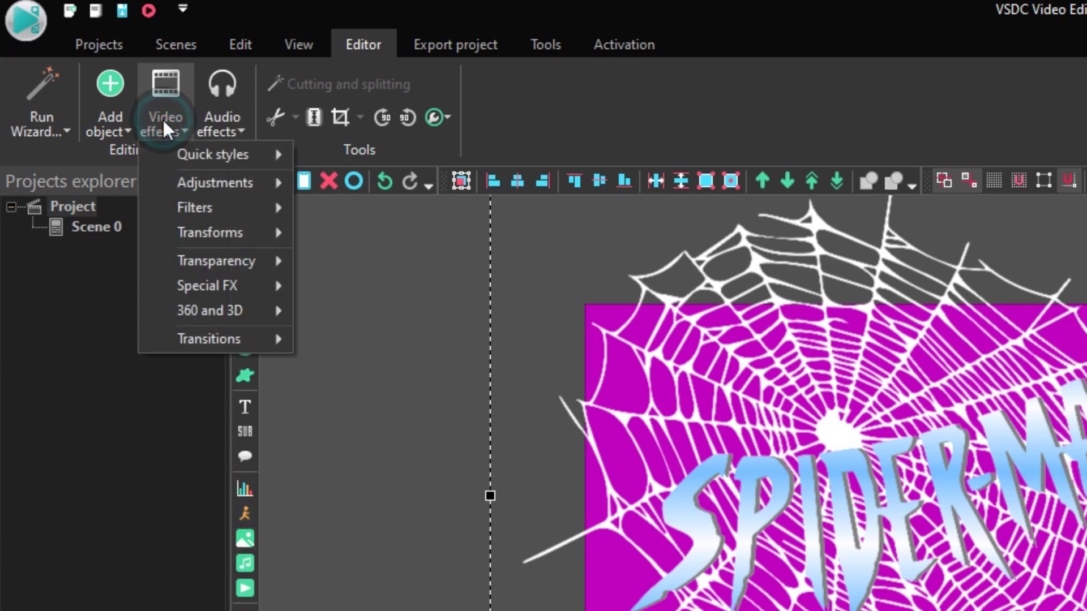
pyautogui.click(207, 235)
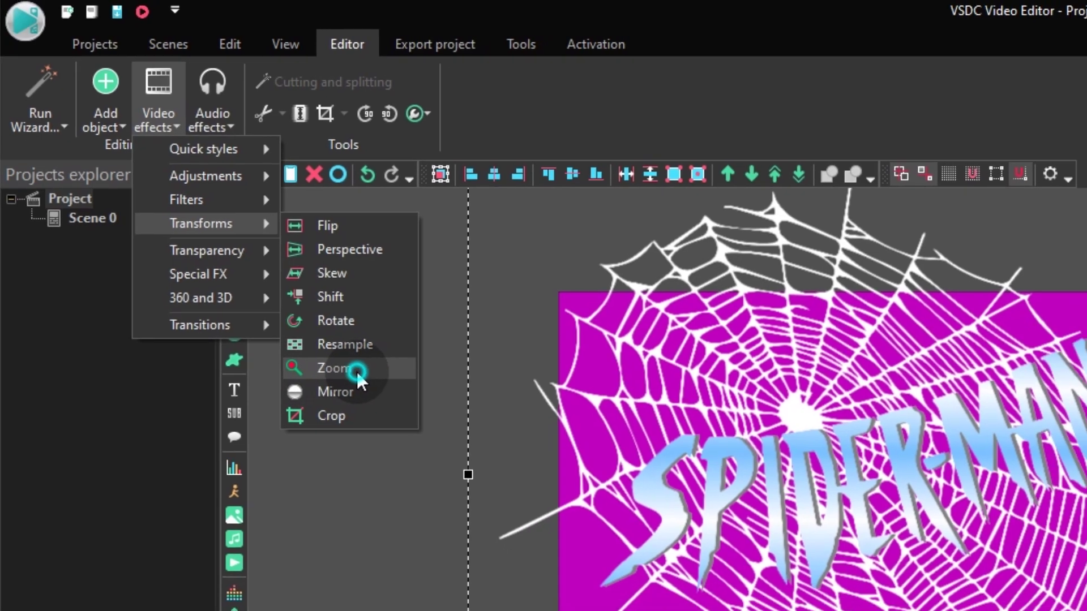
pyautogui.click(363, 387)
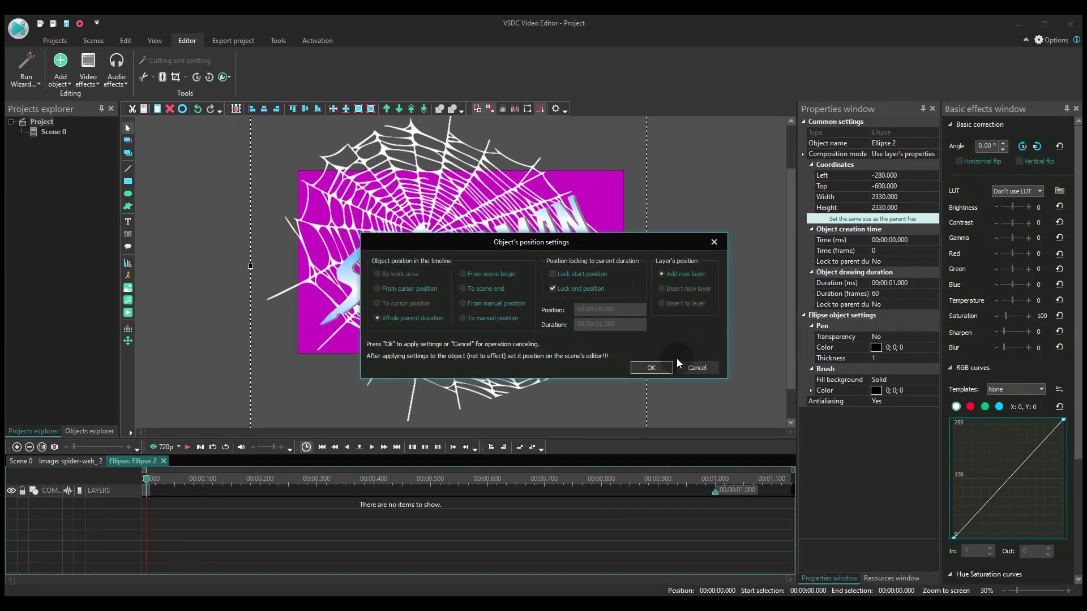
pyautogui.click(653, 367)
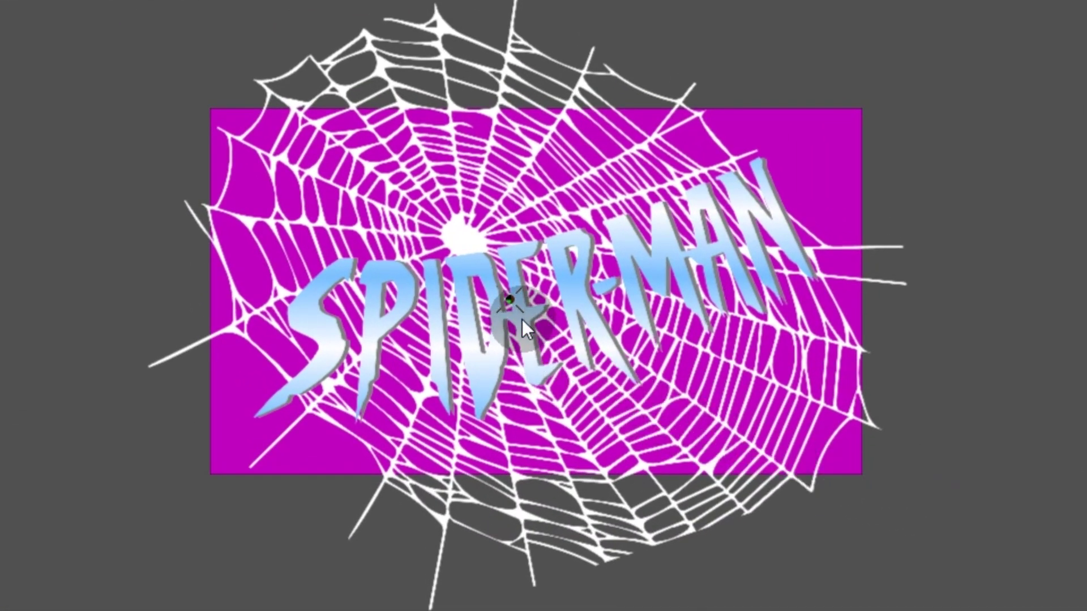
# Step: Center the ellipse's Zoom effect on the hub of the spider web and animate its levels from 0 to 100
pyautogui.moveTo(510, 298)
pyautogui.mouseDown()
pyautogui.moveTo(527, 272)
pyautogui.moveTo(493, 236)
pyautogui.moveTo(463, 237)
pyautogui.mouseUp()
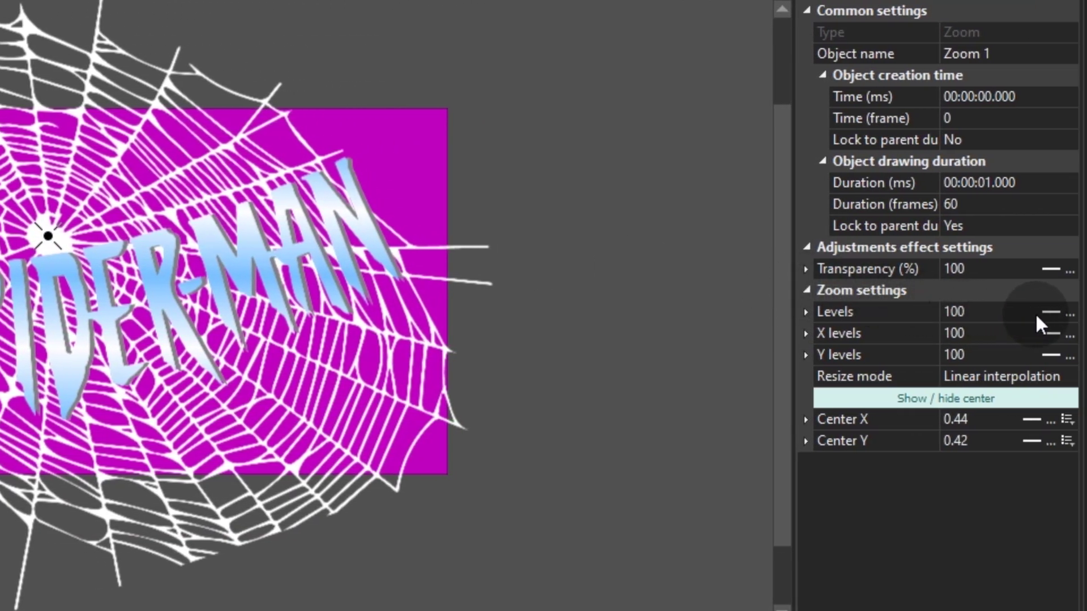
pyautogui.click(1051, 312)
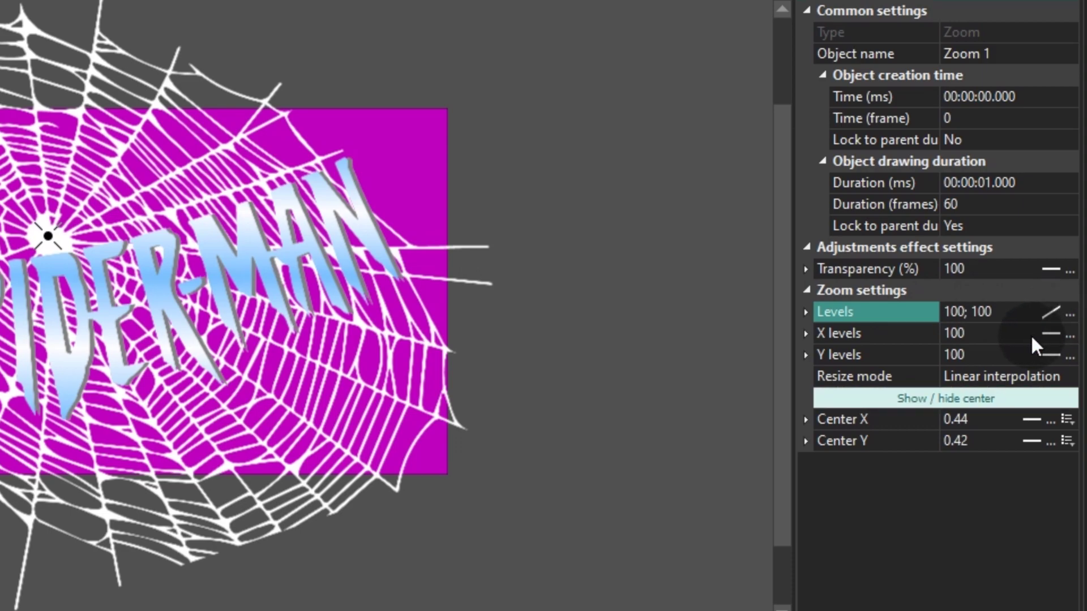
pyautogui.doubleClick(962, 312)
pyautogui.write('0')
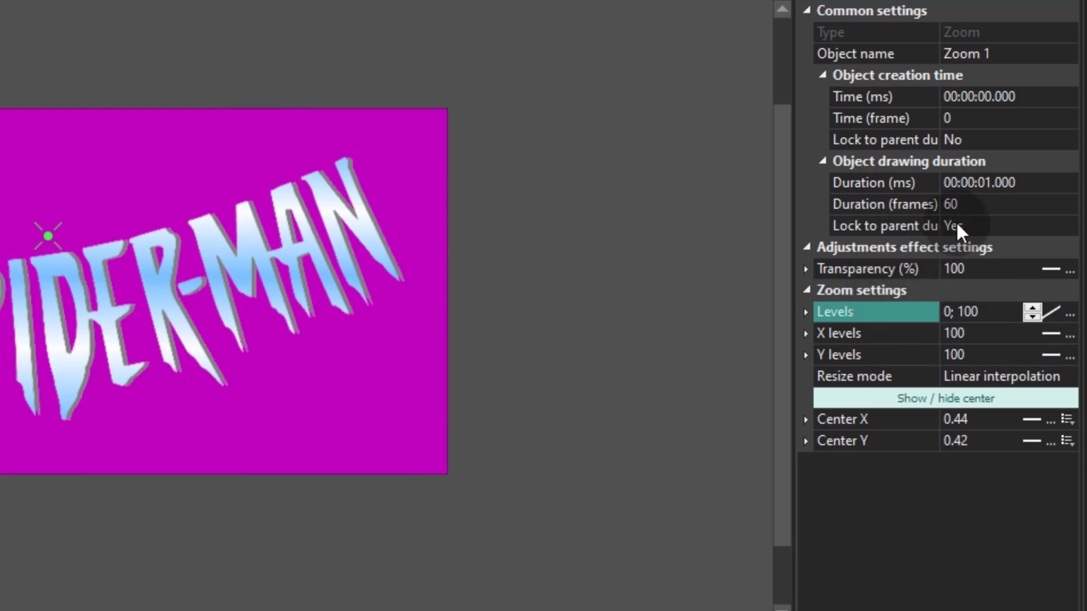
# Step: Set the ellipse's Zoom effect duration to 00:00:00.500 and play the web reveal from the start
pyautogui.click(1022, 182)
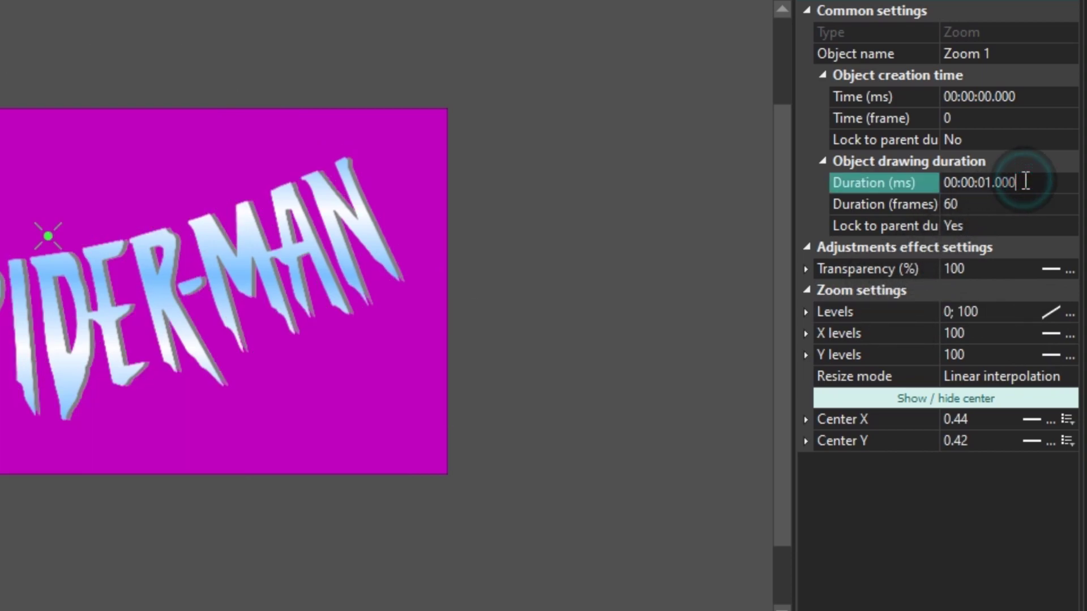
pyautogui.press('Return')
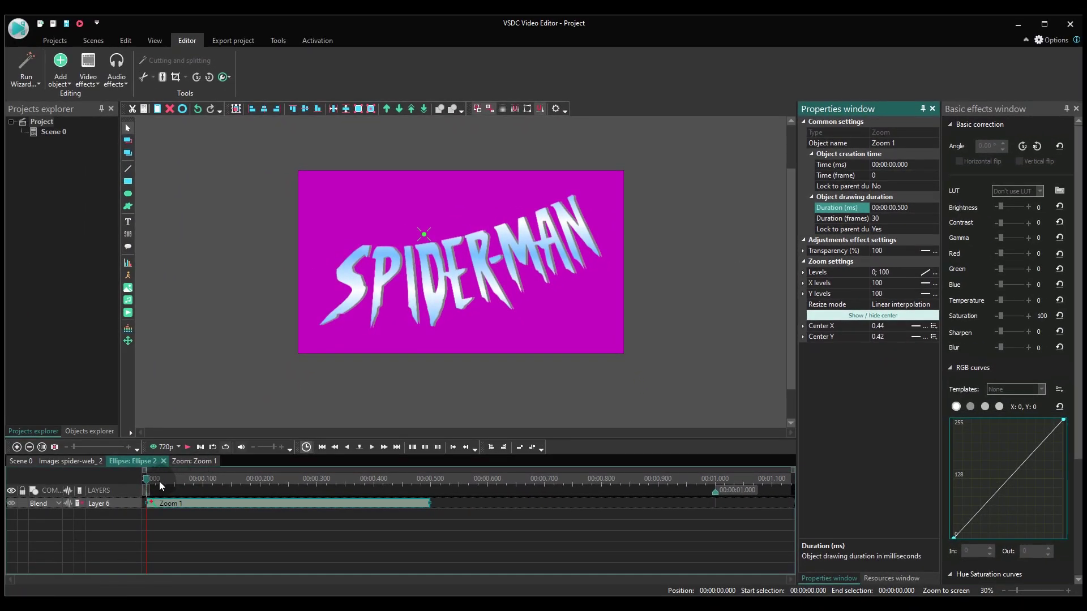
pyautogui.click(148, 480)
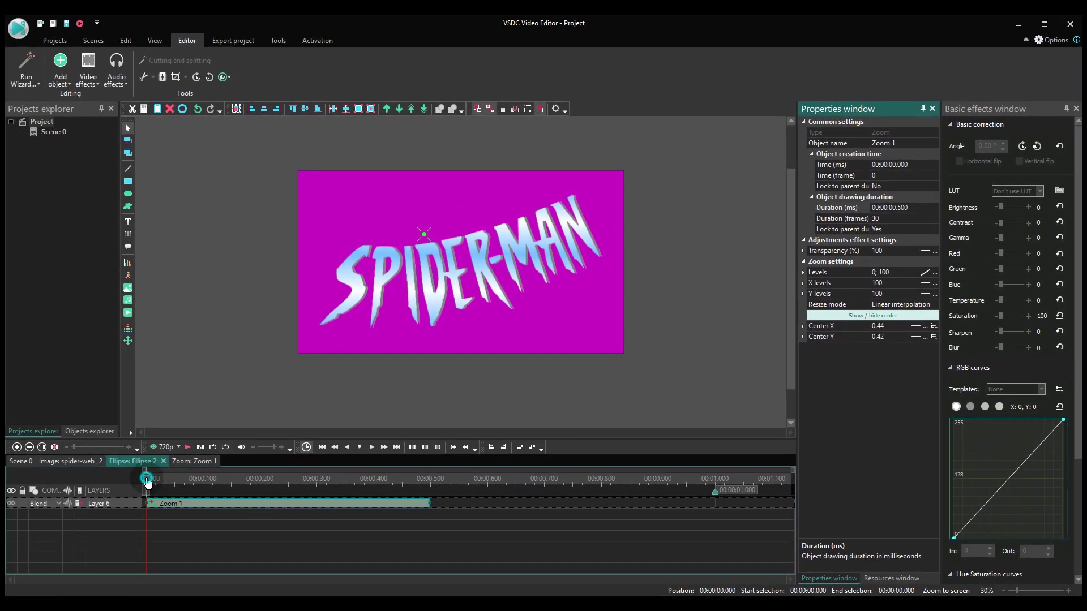
pyautogui.press('space')
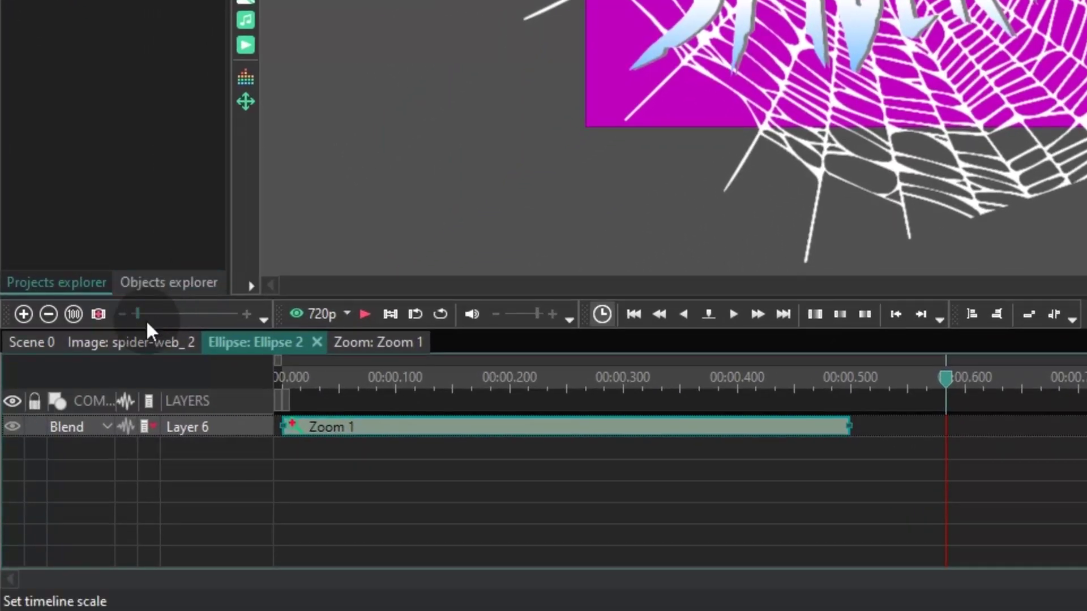
# Step: Inside the logo_gradient image's own timeline, apply a Zoom transform from the start, lasting the whole parent duration on a new layer
pyautogui.click(38, 343)
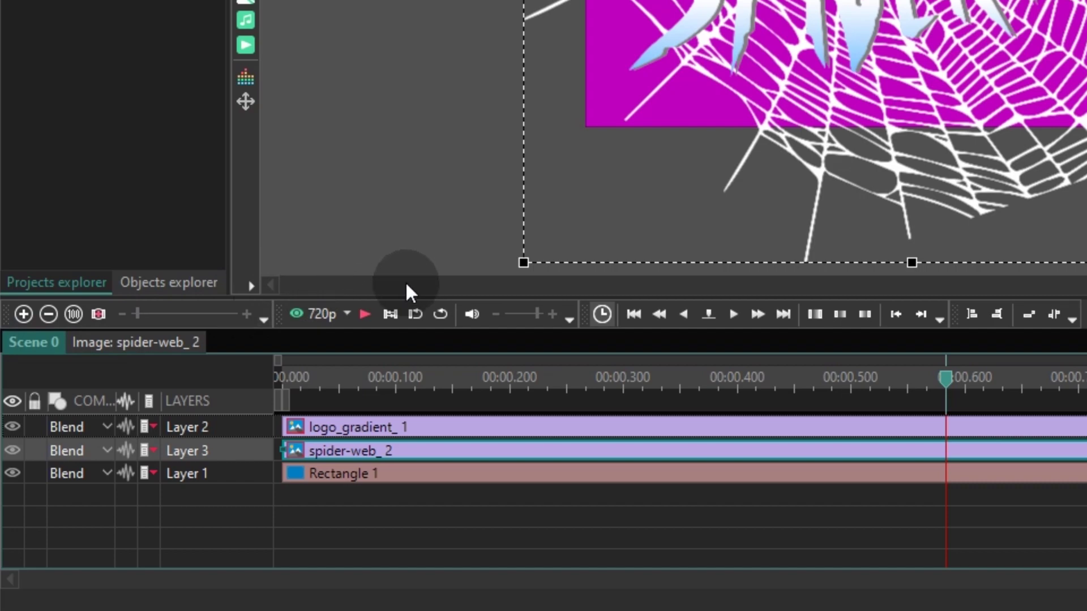
pyautogui.click(442, 437)
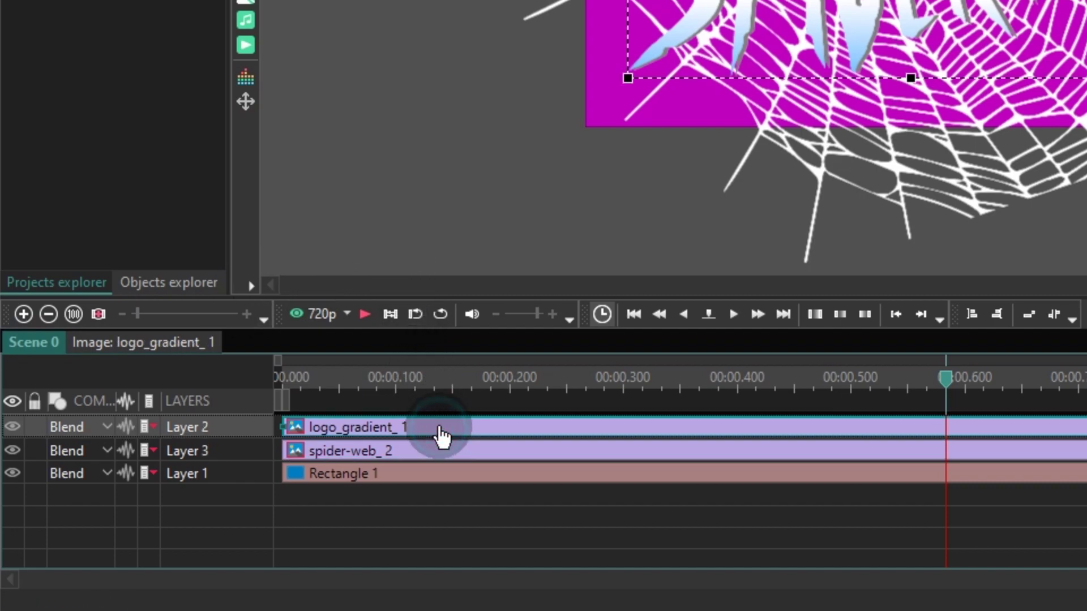
pyautogui.doubleClick(440, 428)
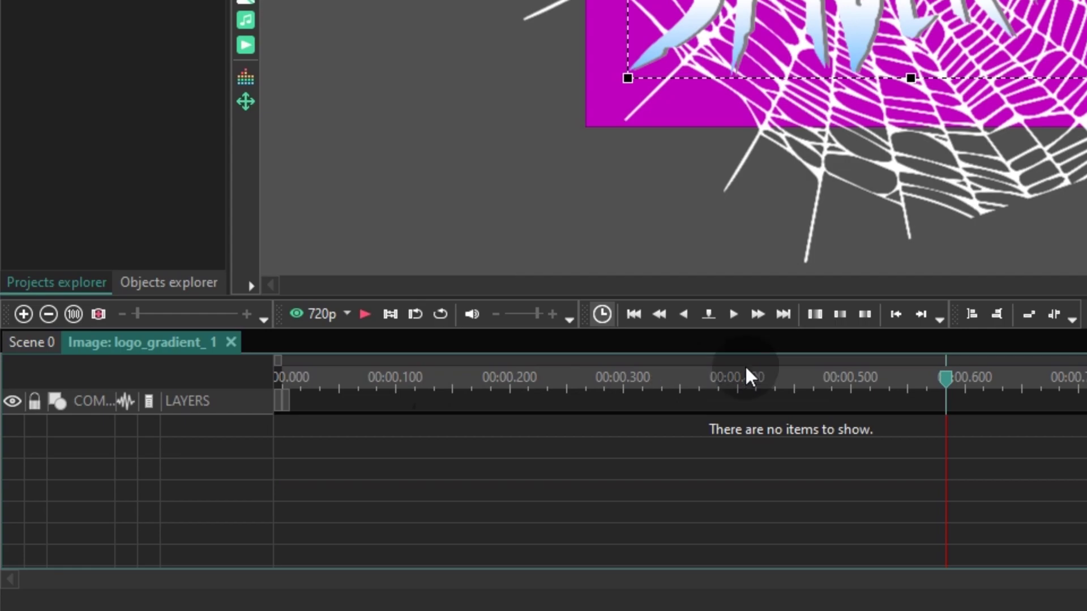
pyautogui.moveTo(946, 378); pyautogui.dragTo(588, 403)
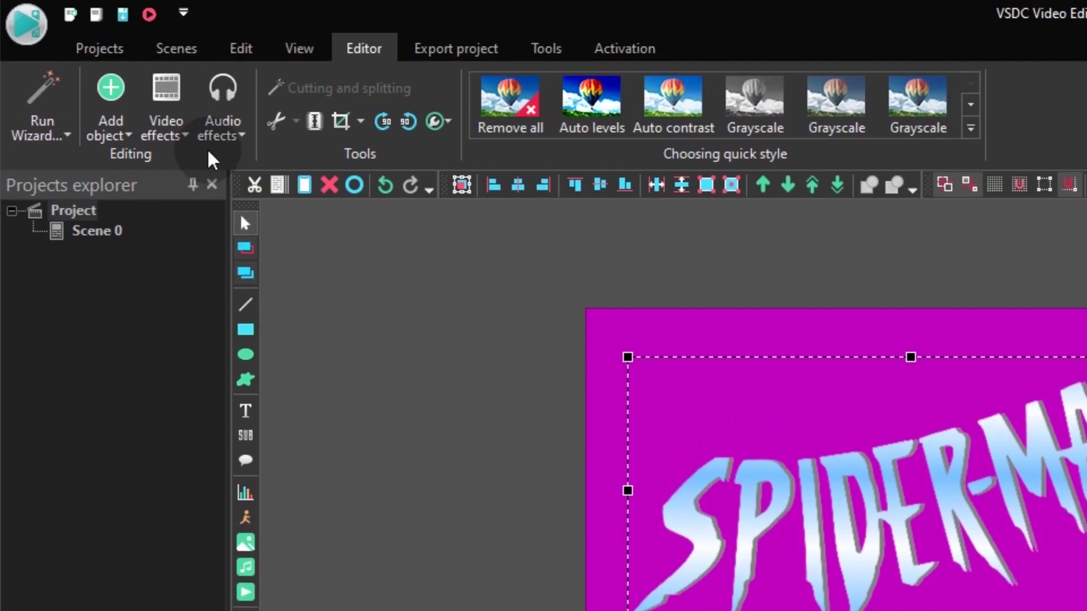
pyautogui.click(176, 115)
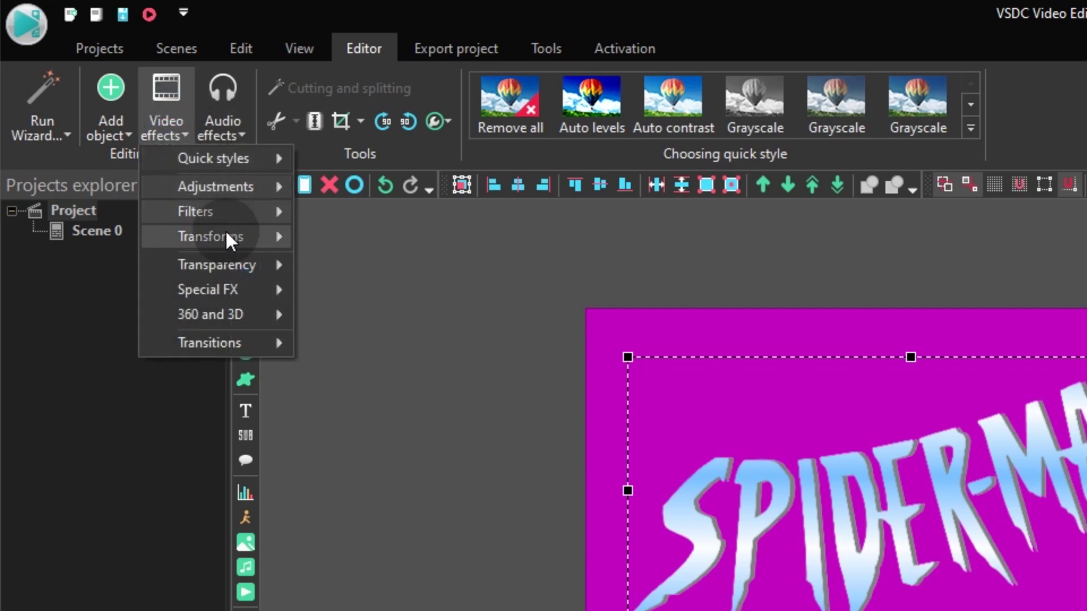
pyautogui.moveTo(226, 235)
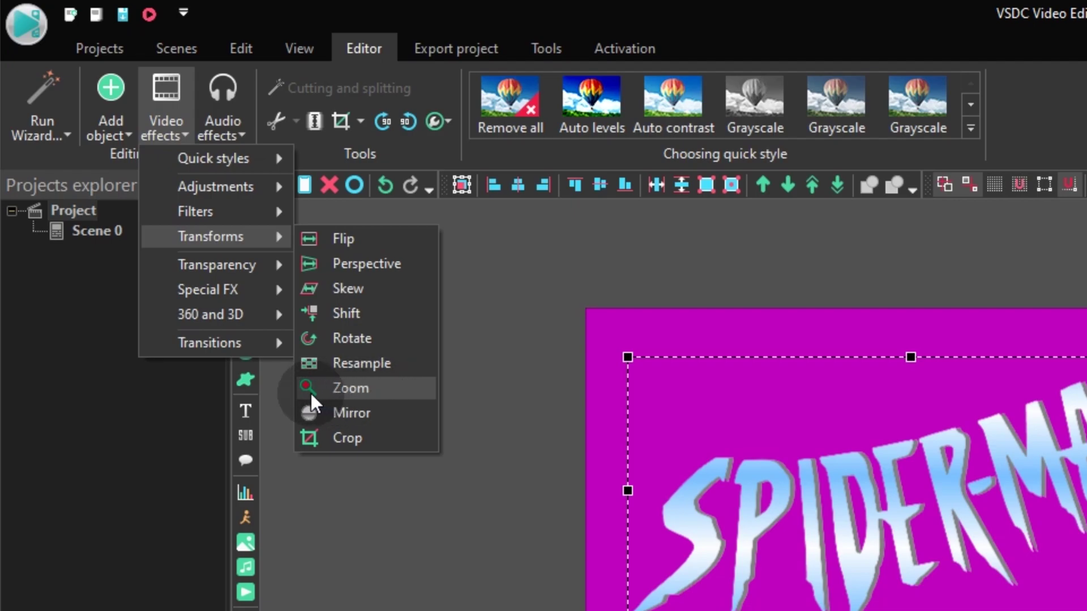
pyautogui.click(351, 388)
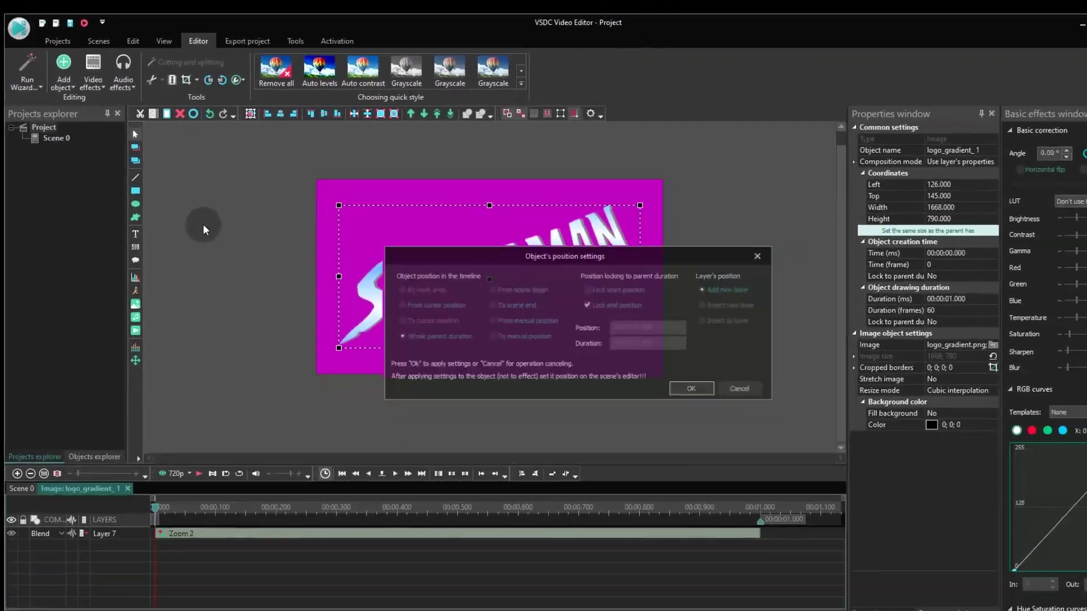
pyautogui.press('Return')
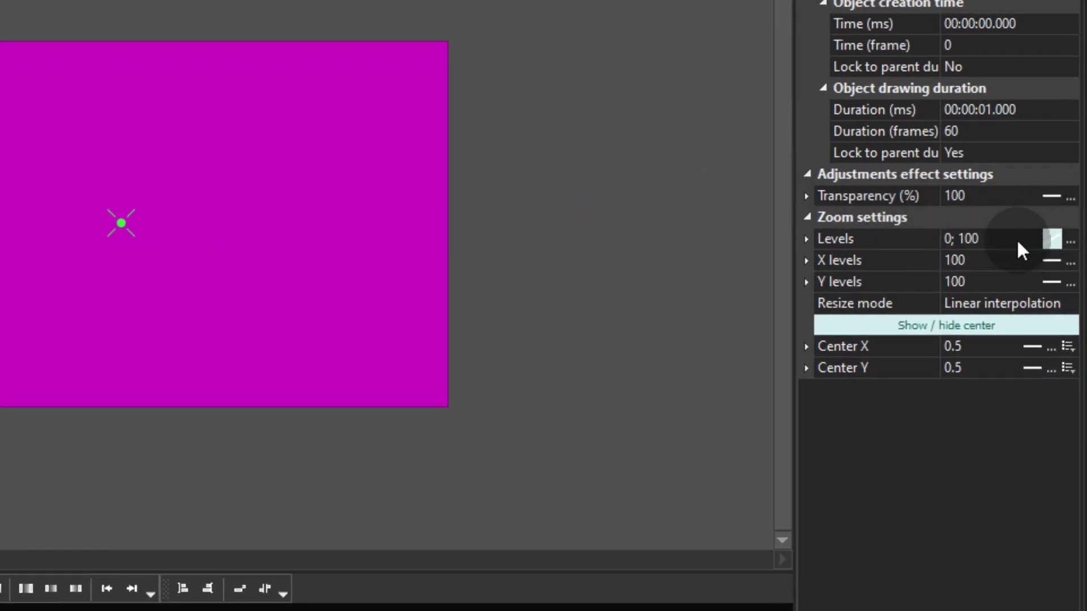
# Step: Animate the logo's Zoom levels from 500 to 100
pyautogui.click(945, 238)
pyautogui.doubleClick(949, 238)
pyautogui.write('500')
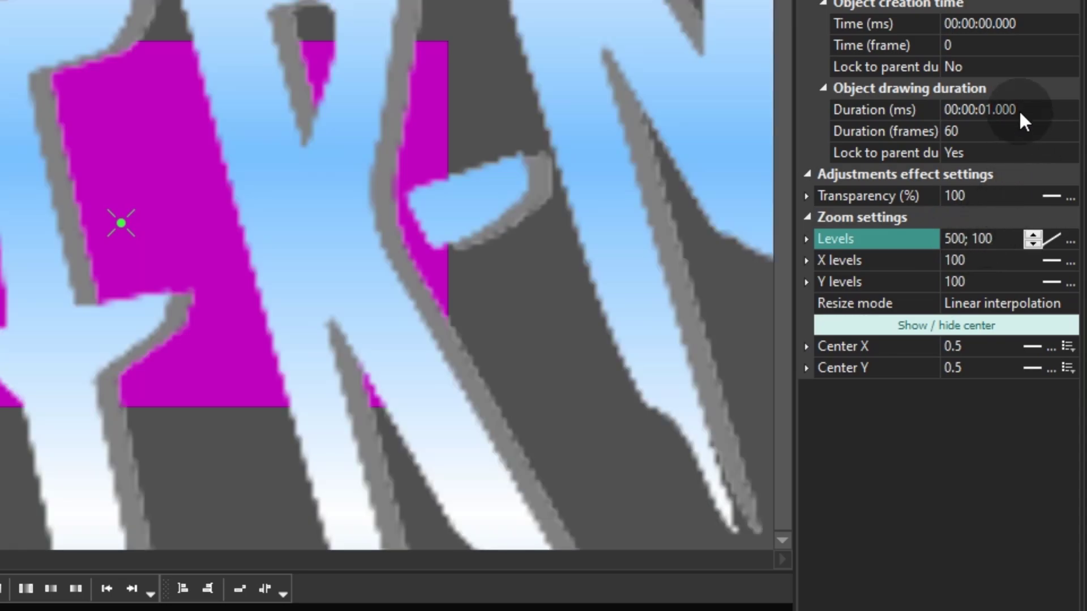
# Step: Set the logo's Zoom effect duration to 00:00:00.500 and play the animation from the start
pyautogui.click(1030, 101)
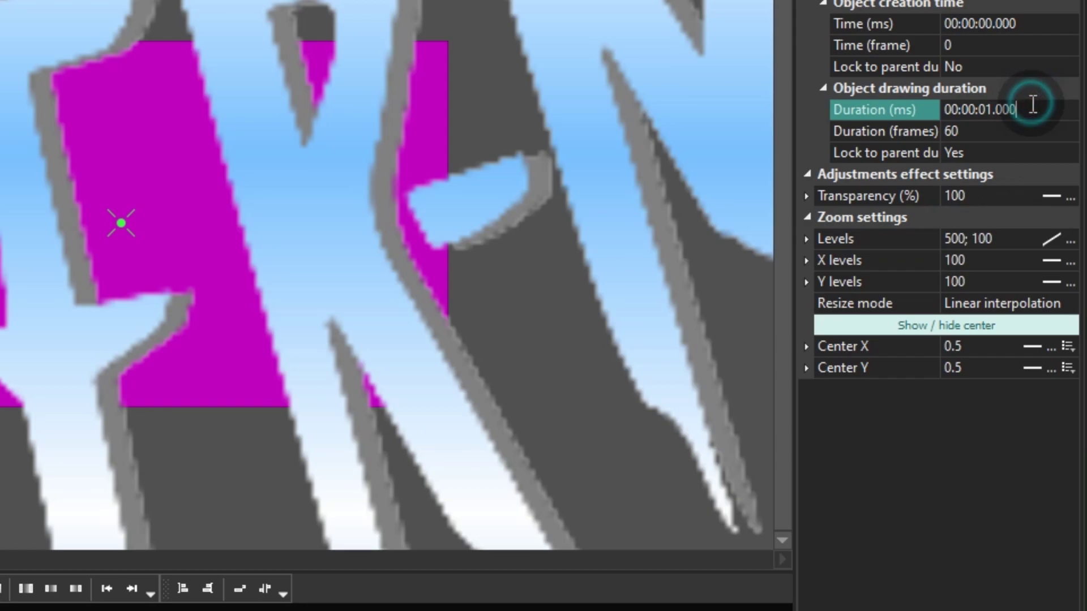
pyautogui.write('00:00:00.500')
pyautogui.press('Return')
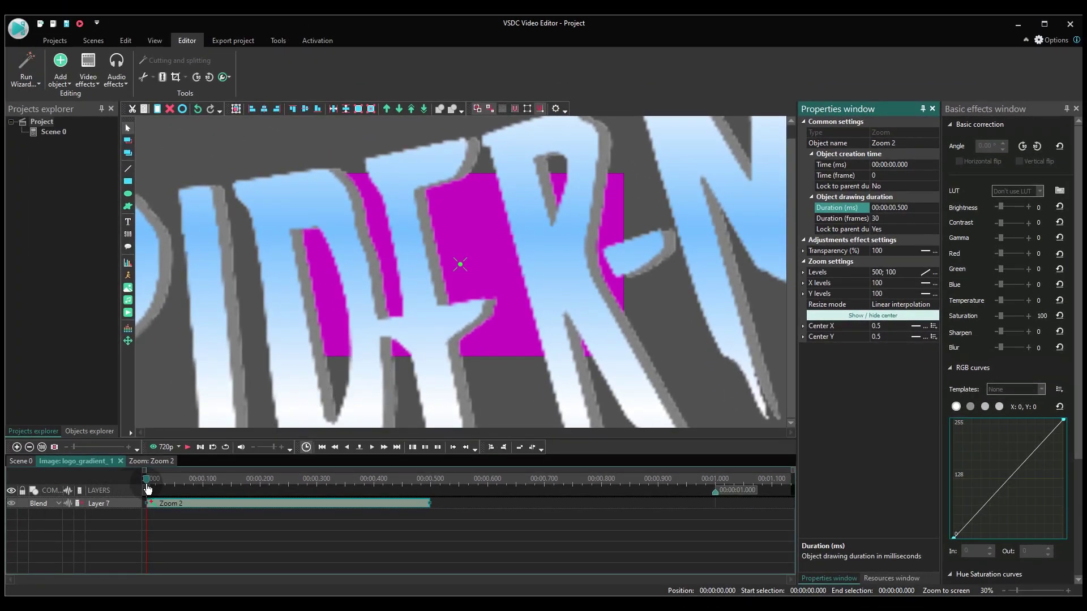
pyautogui.click(150, 485)
pyautogui.press('space')
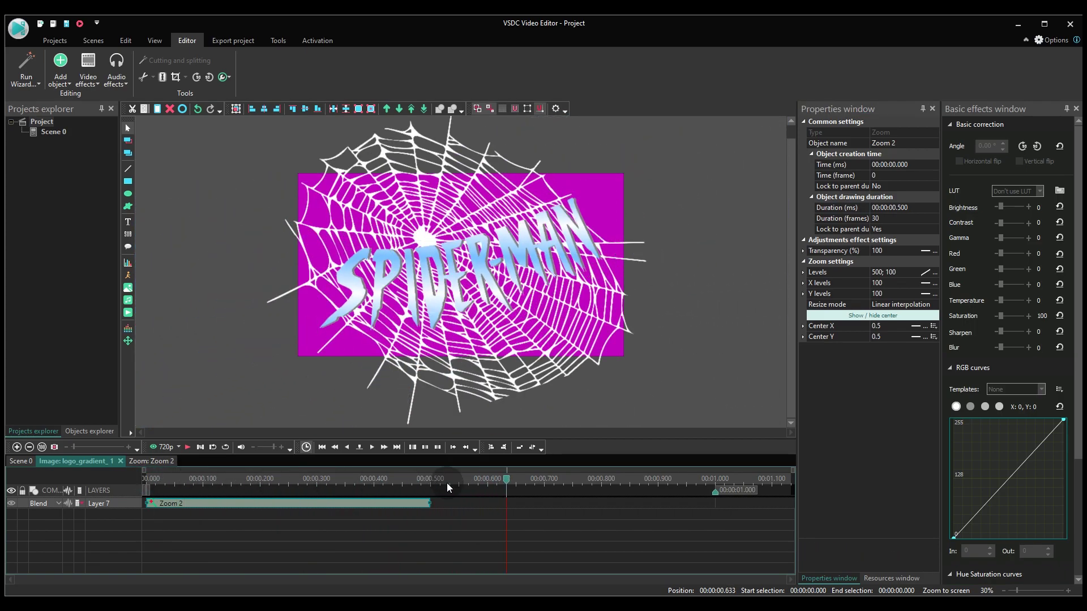
# Step: Add a Fade In transparency effect to the logo from the scene's beginning on a new layer, with a duration of 00:00:00.250
pyautogui.moveTo(508, 485); pyautogui.dragTo(97, 481)
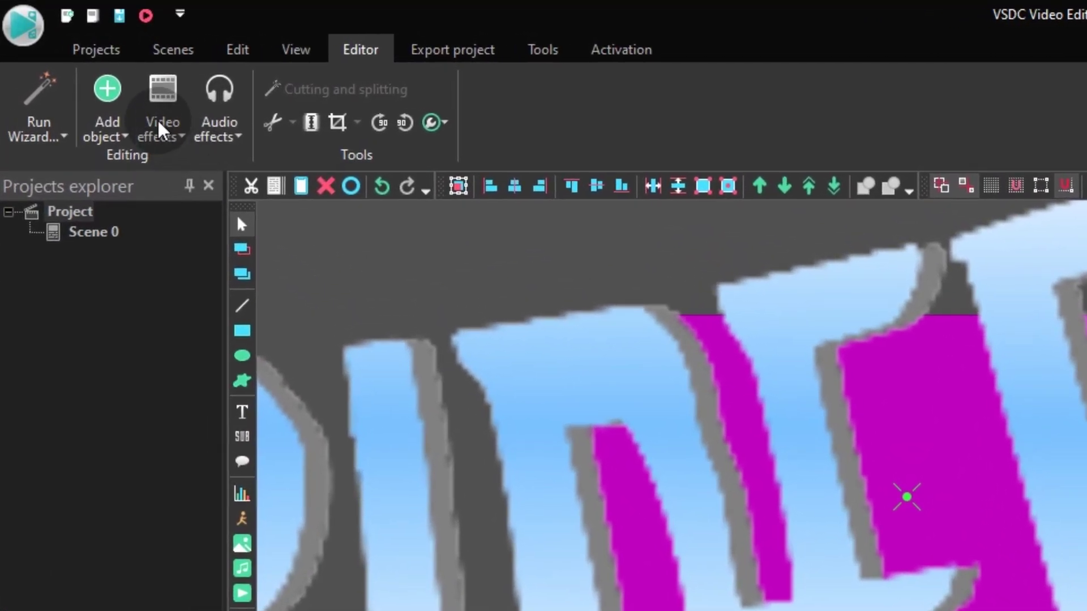
pyautogui.click(167, 135)
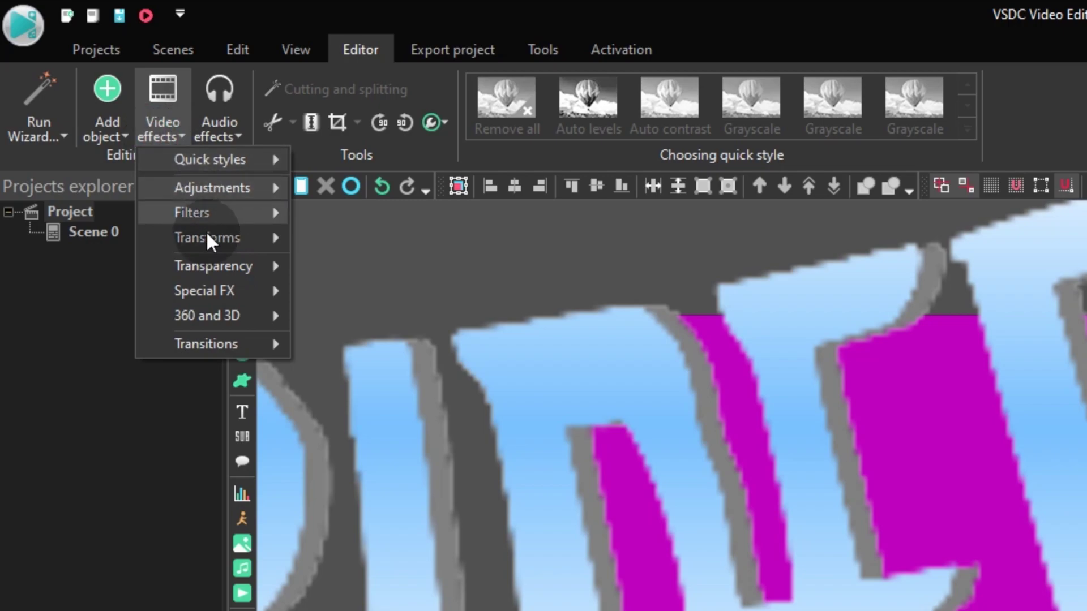
pyautogui.click(215, 268)
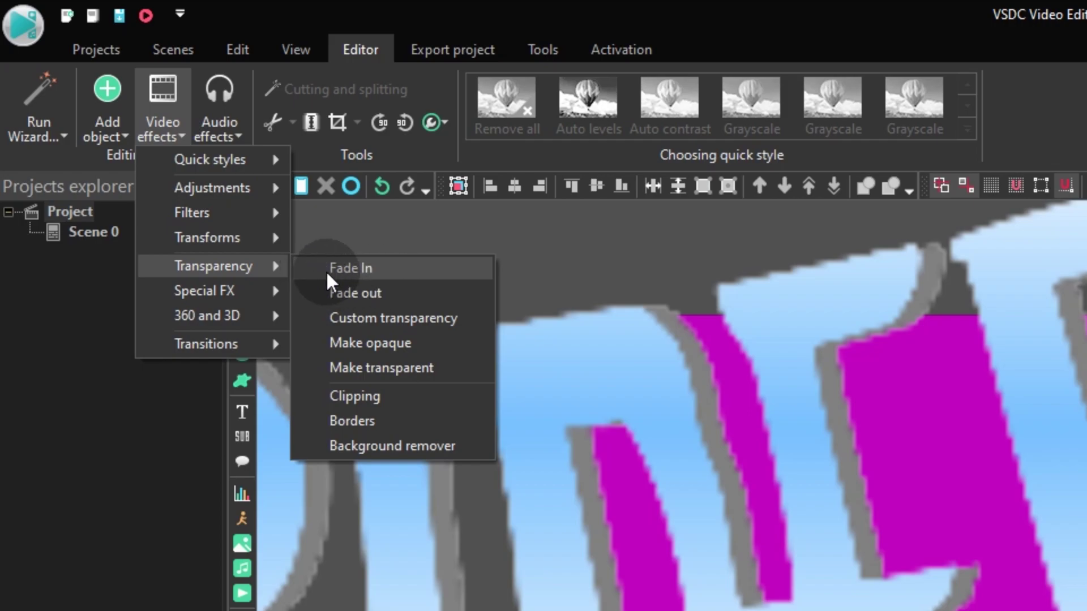
pyautogui.click(391, 270)
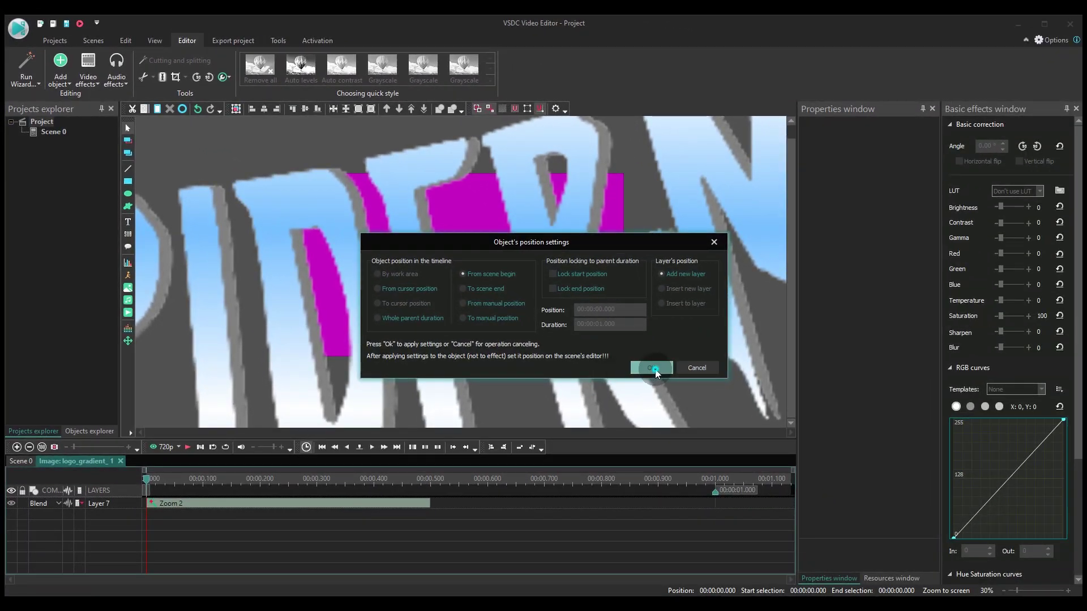
pyautogui.click(652, 368)
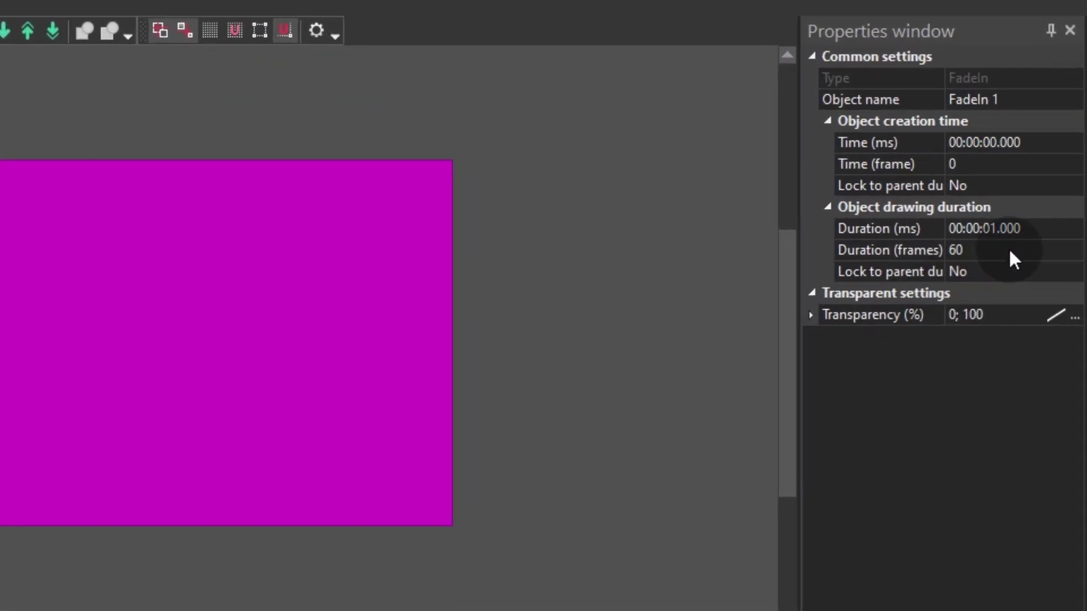
pyautogui.click(1036, 230)
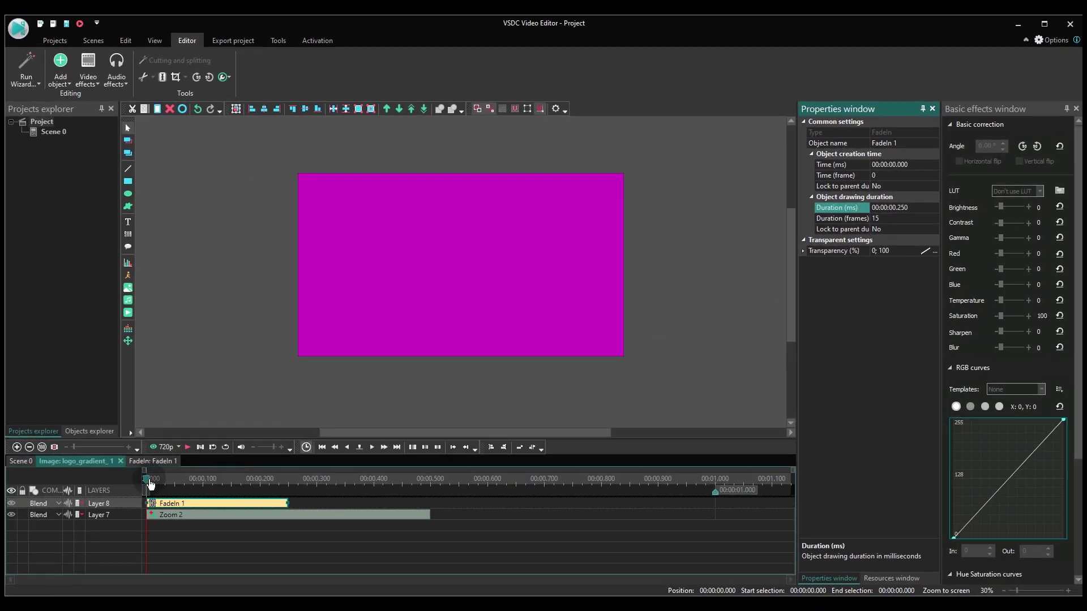
# Step: In Scene 0, retime the spider-web clip to start at 250 ms with a duration of 750 ms, and play the scene
pyautogui.moveTo(146, 482); pyautogui.dragTo(255, 483)
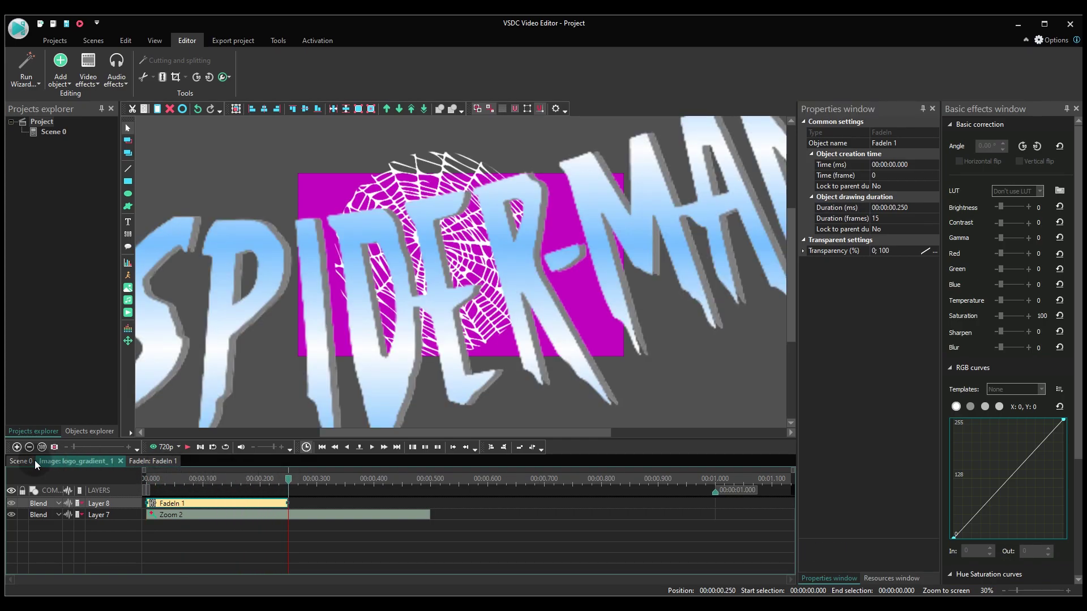
pyautogui.click(29, 461)
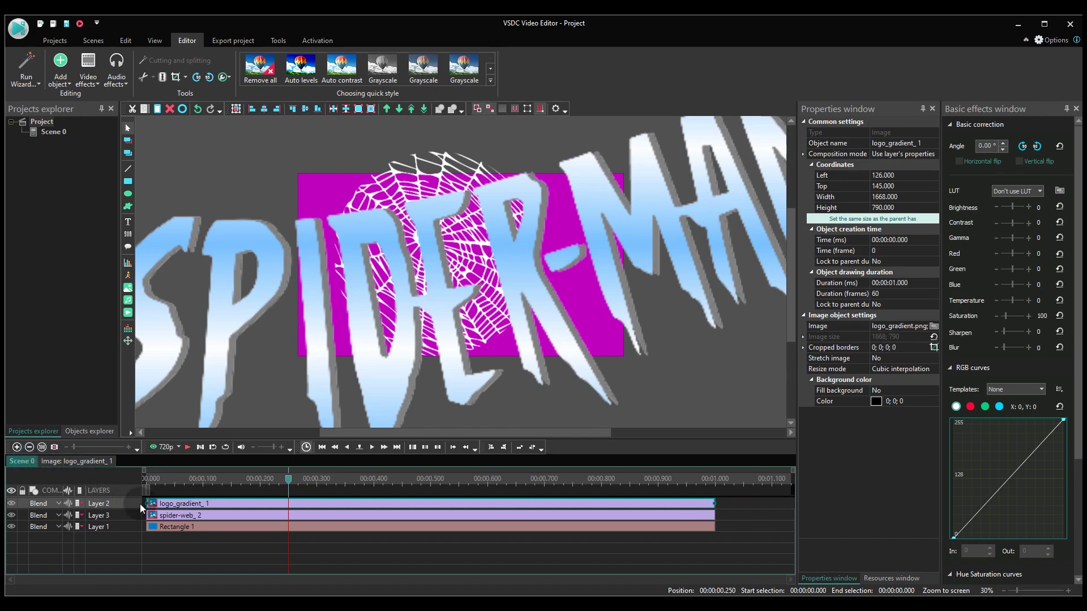
pyautogui.click(181, 516)
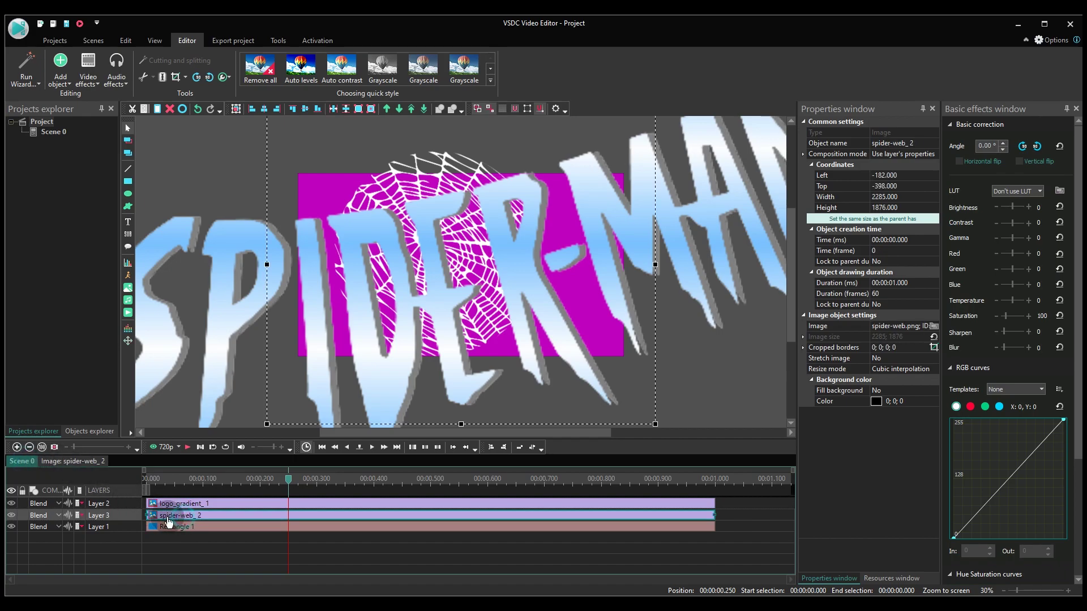
pyautogui.moveTo(176, 521); pyautogui.dragTo(298, 516)
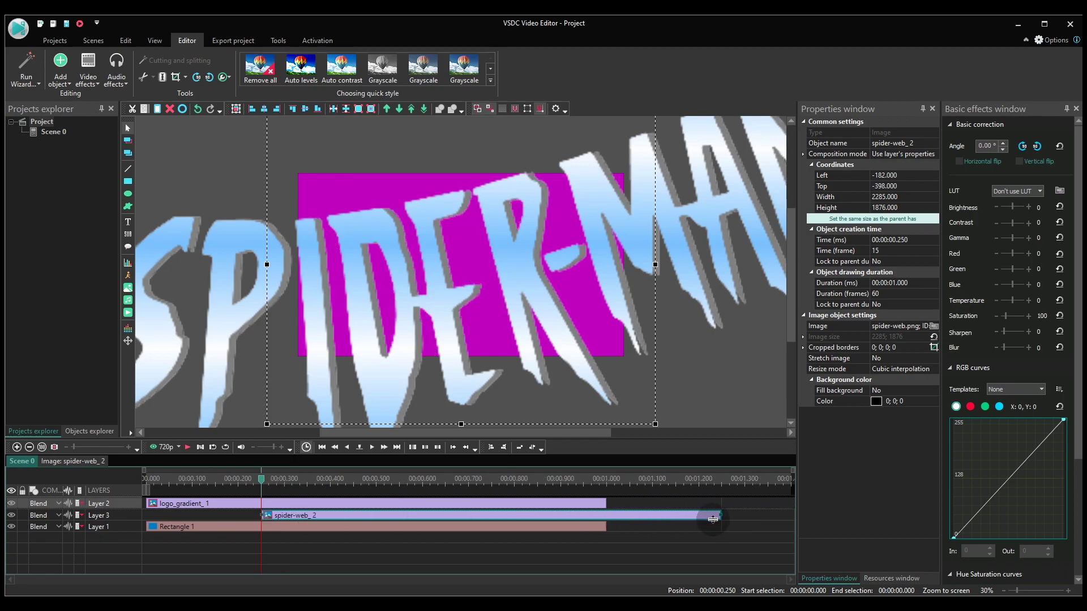
pyautogui.moveTo(717, 515); pyautogui.dragTo(606, 516)
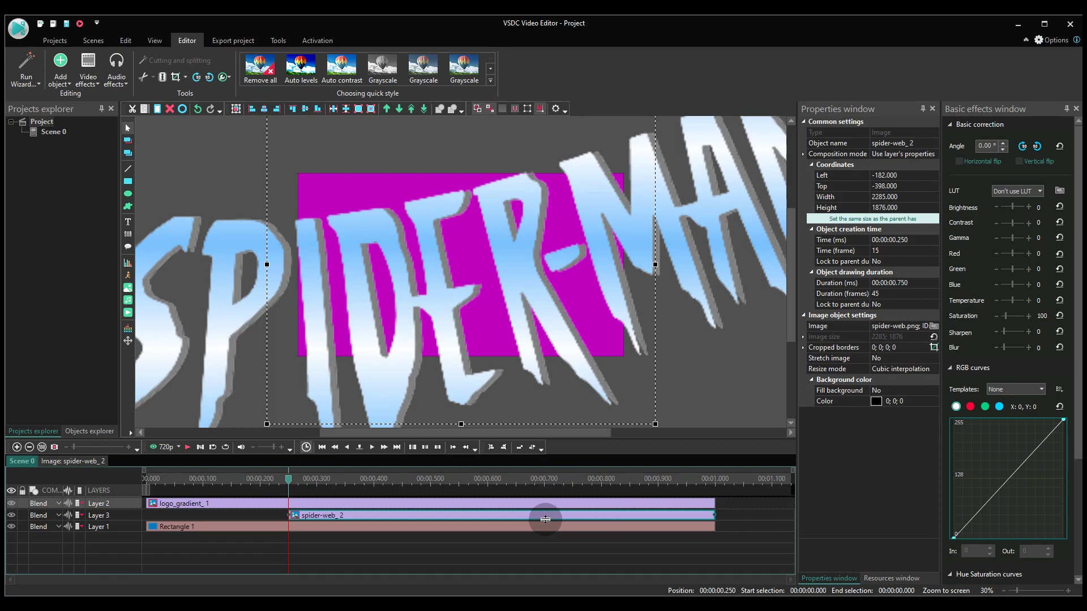
pyautogui.moveTo(288, 483); pyautogui.dragTo(110, 484)
pyautogui.press('space')
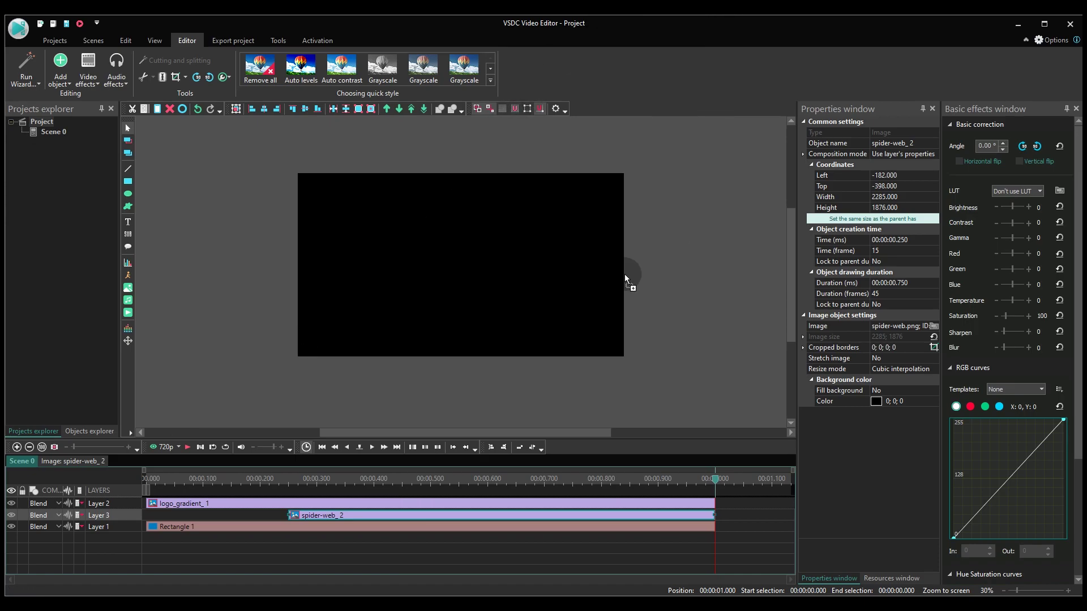
# Step: Add the logo_classic.png image to the scene at 00:00:01.000 and expand its image size settings
pyautogui.moveTo(429, 278); pyautogui.dragTo(430, 273)
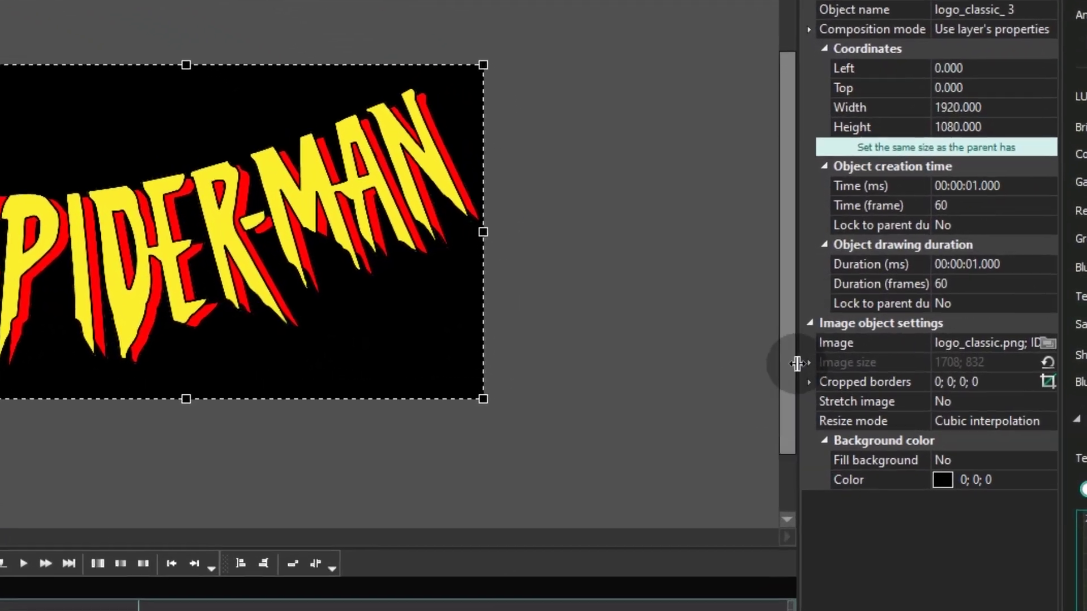
pyautogui.click(807, 351)
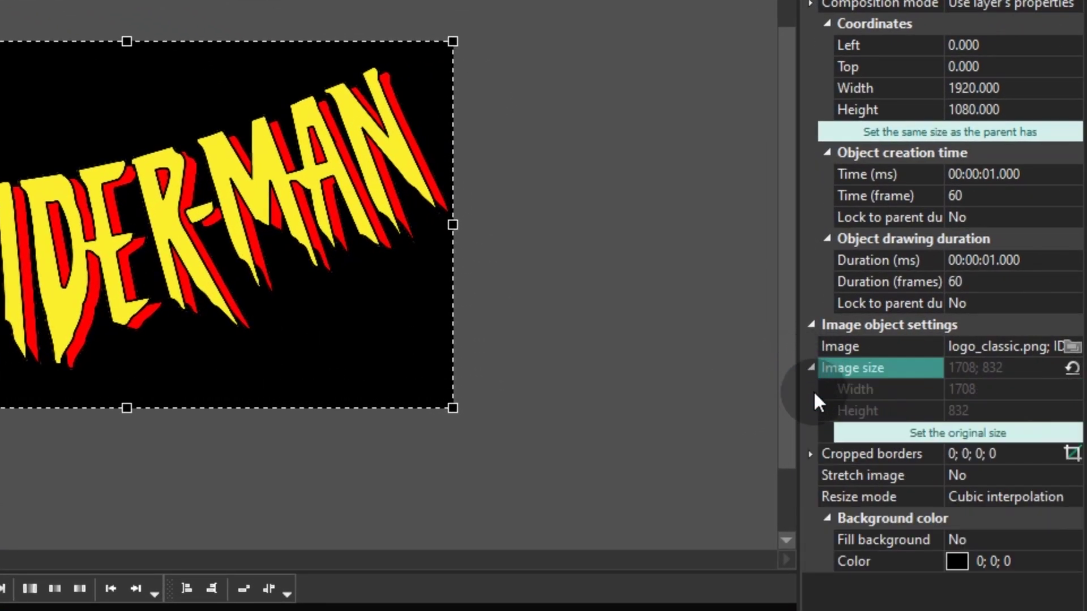
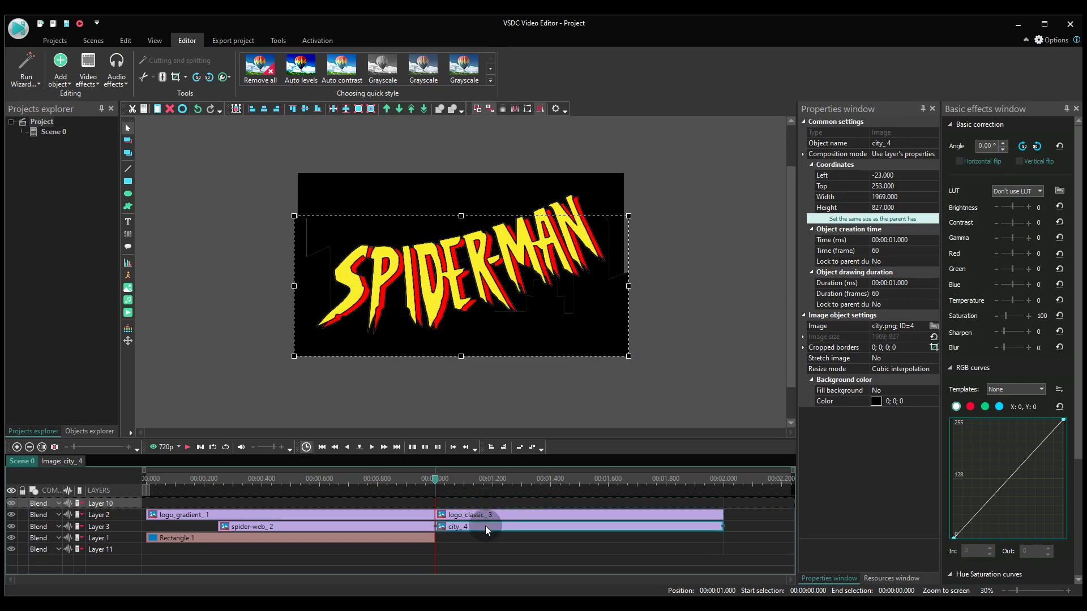
# Step: Copy the purple background rectangle and paste the duplicate at 00:00:01.000, directly after the original and beneath the city image
pyautogui.click(400, 528)
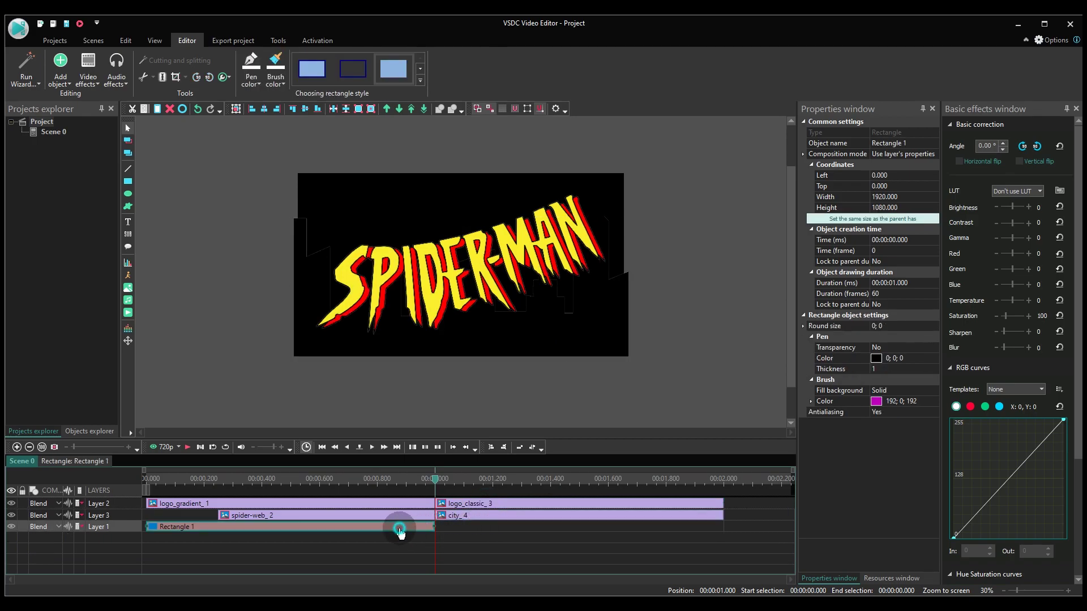
pyautogui.rightClick(400, 530)
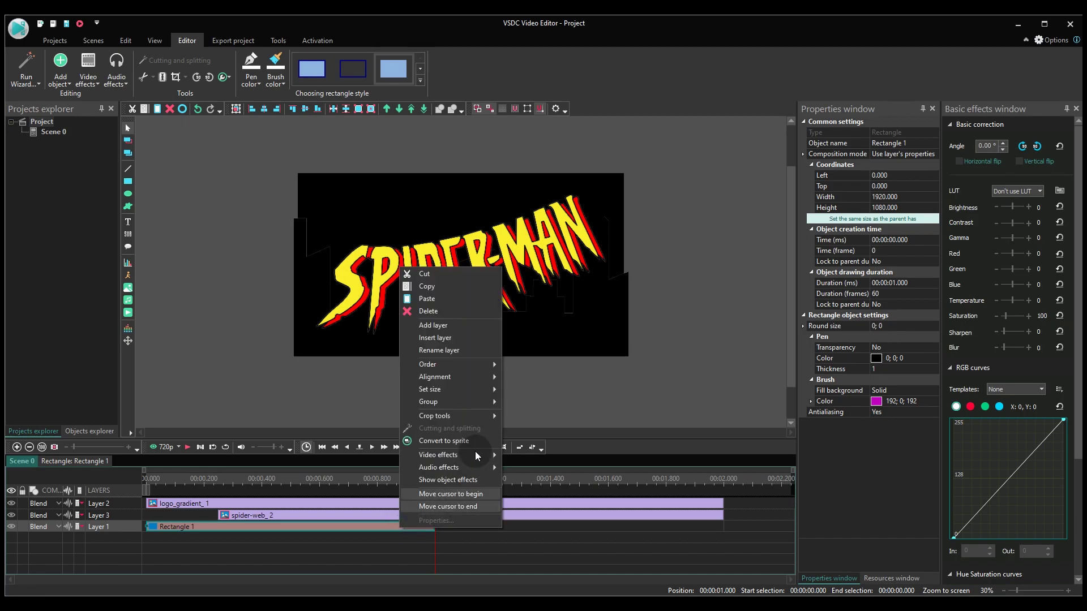
pyautogui.click(471, 287)
pyautogui.click(486, 527)
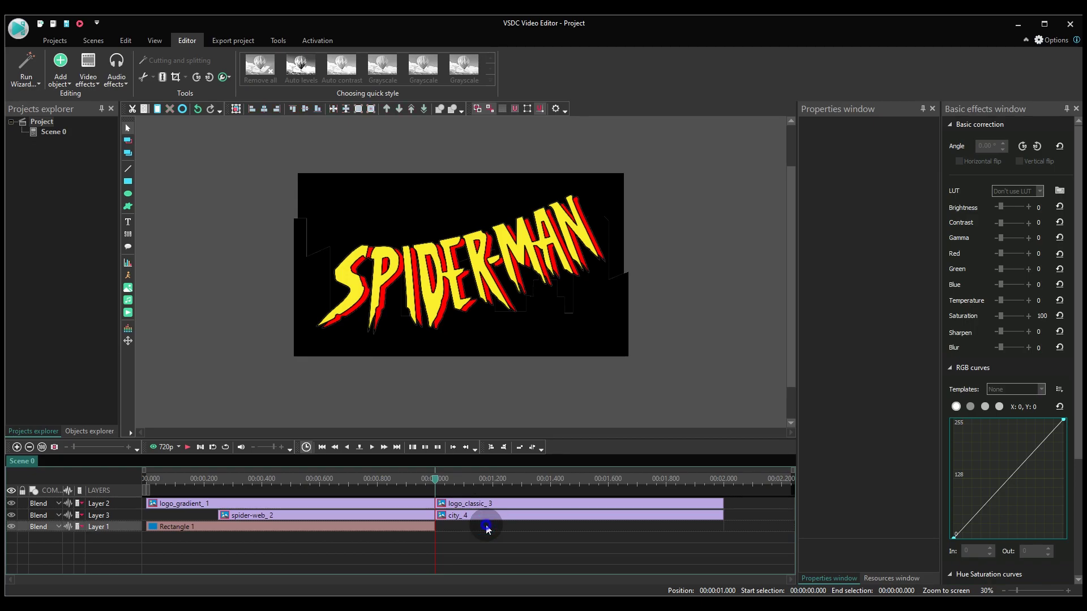
pyautogui.rightClick(485, 526)
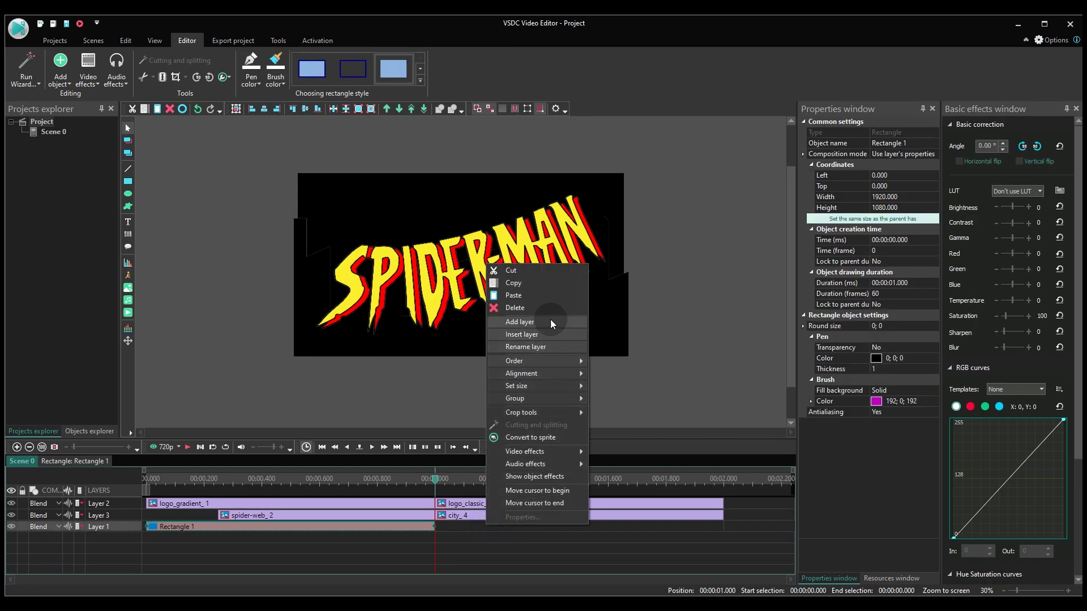
pyautogui.click(538, 297)
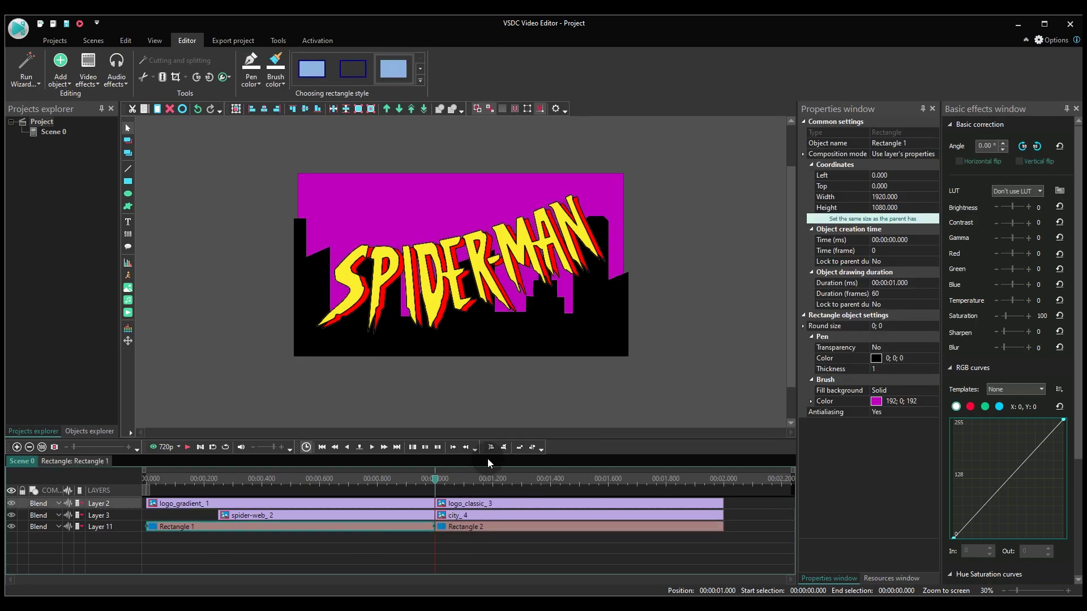
# Step: Change the background fill of the second rectangle, under the classic logo segment, to Gradient
pyautogui.click(473, 478)
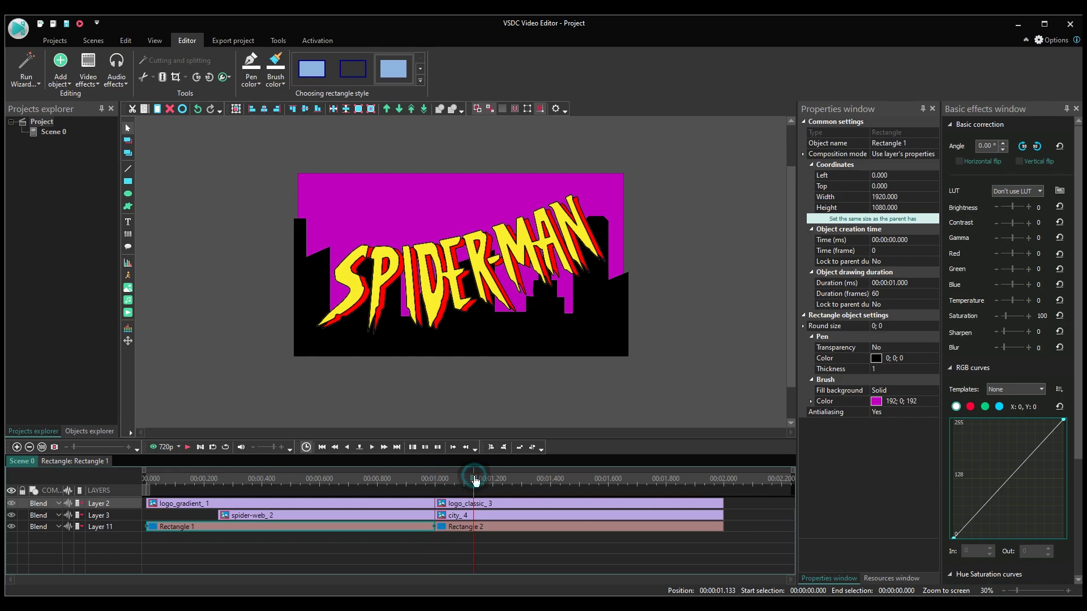
pyautogui.click(491, 528)
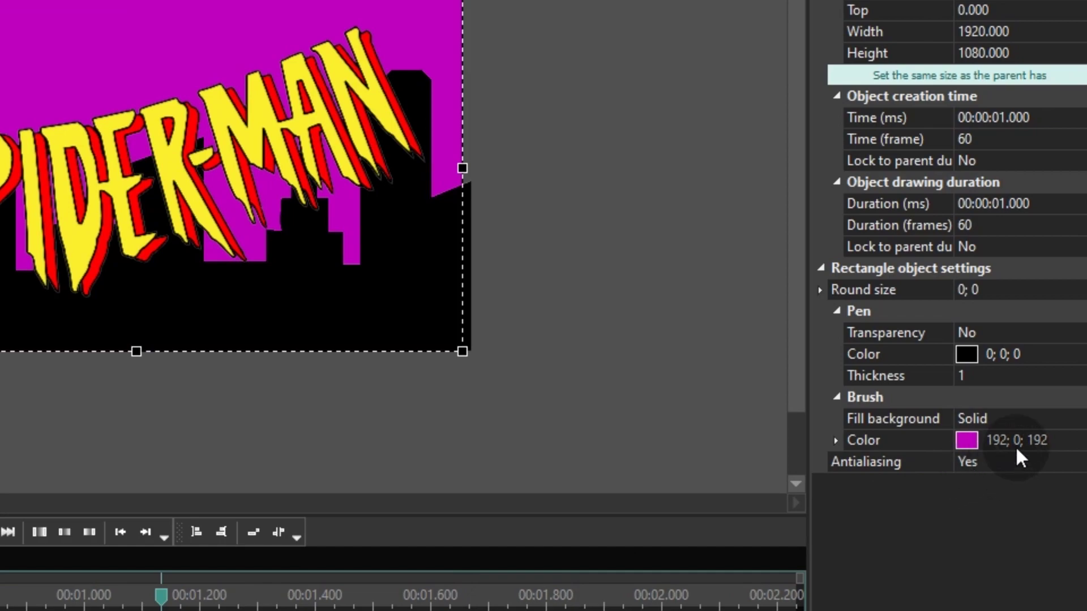
pyautogui.click(1050, 419)
pyautogui.click(1076, 418)
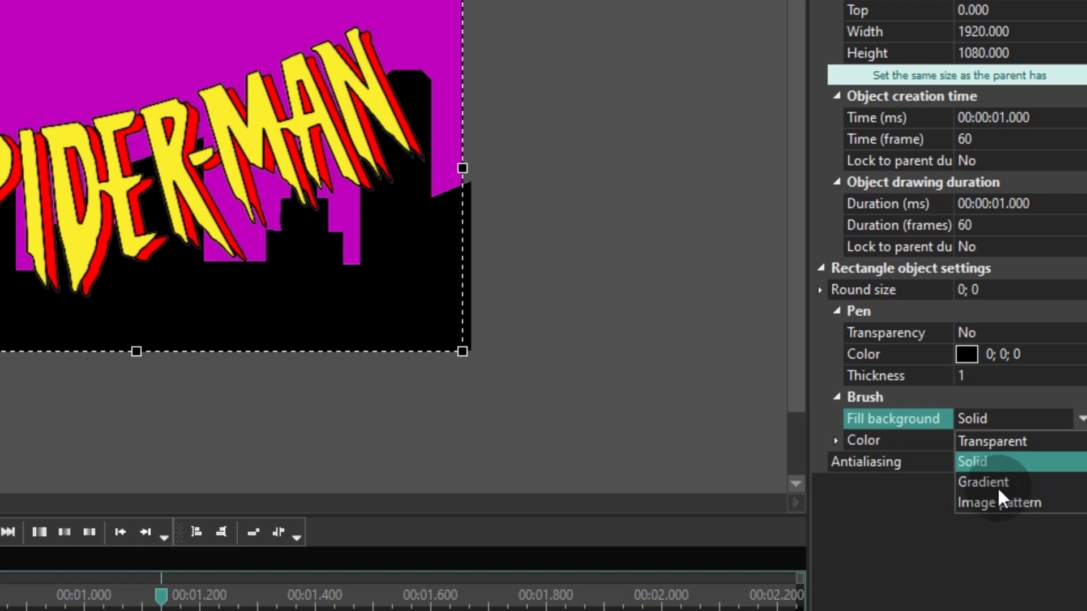
pyautogui.click(1036, 482)
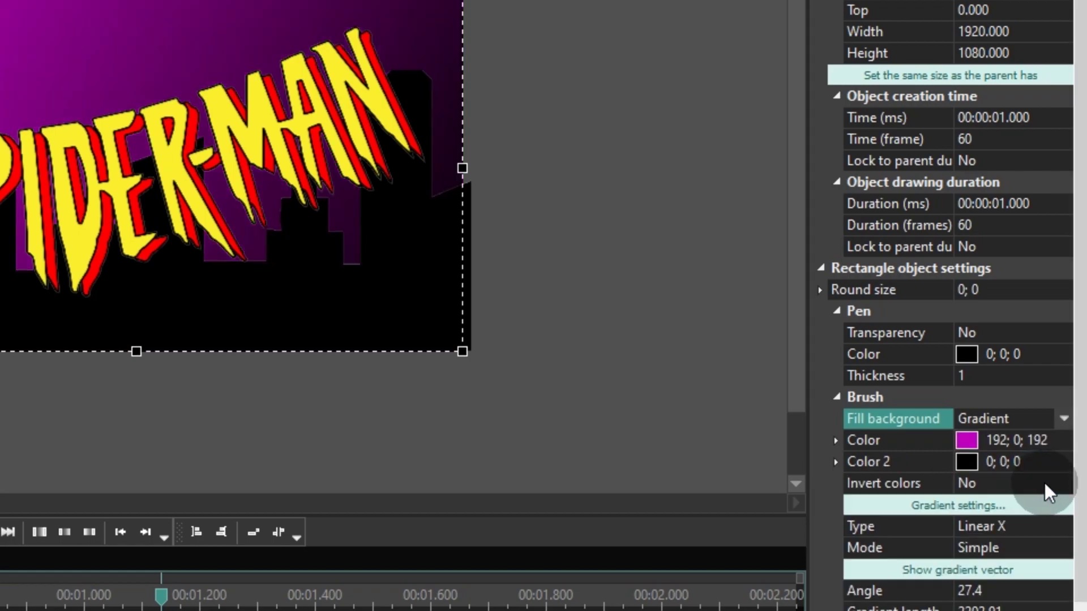
# Step: In the second rectangle's gradient settings, set the starting colour to dark blue #000080
pyautogui.moveTo(1081, 436); pyautogui.dragTo(1081, 512)
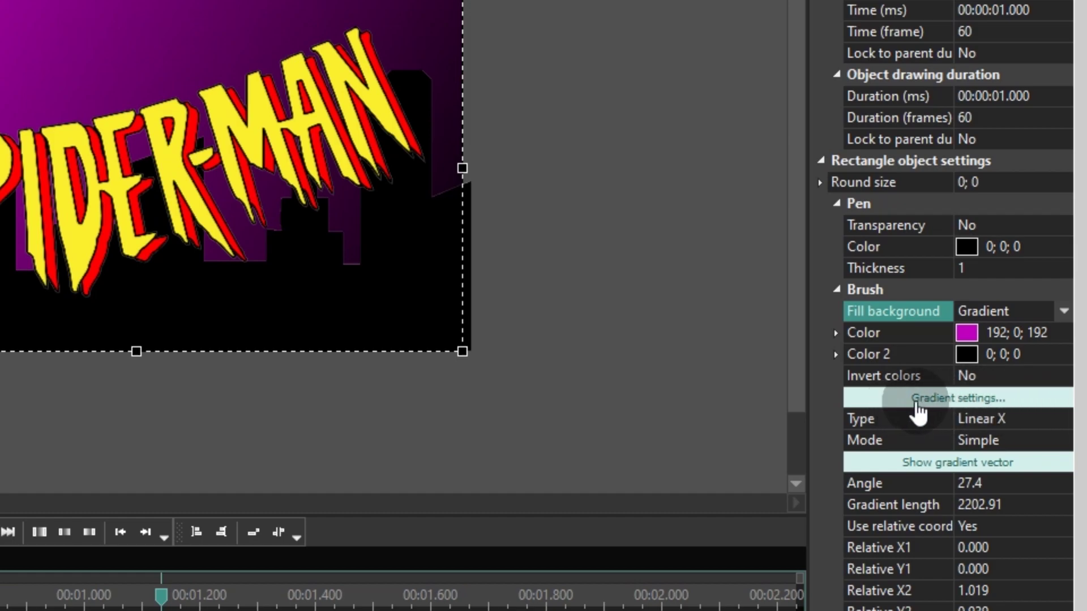
pyautogui.click(1009, 399)
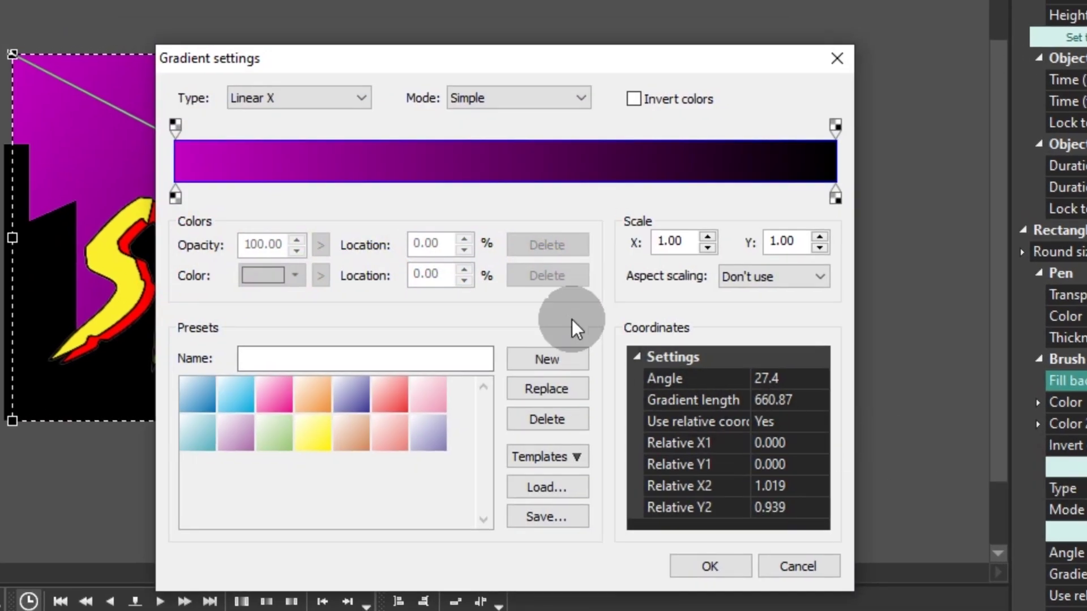
pyautogui.doubleClick(178, 198)
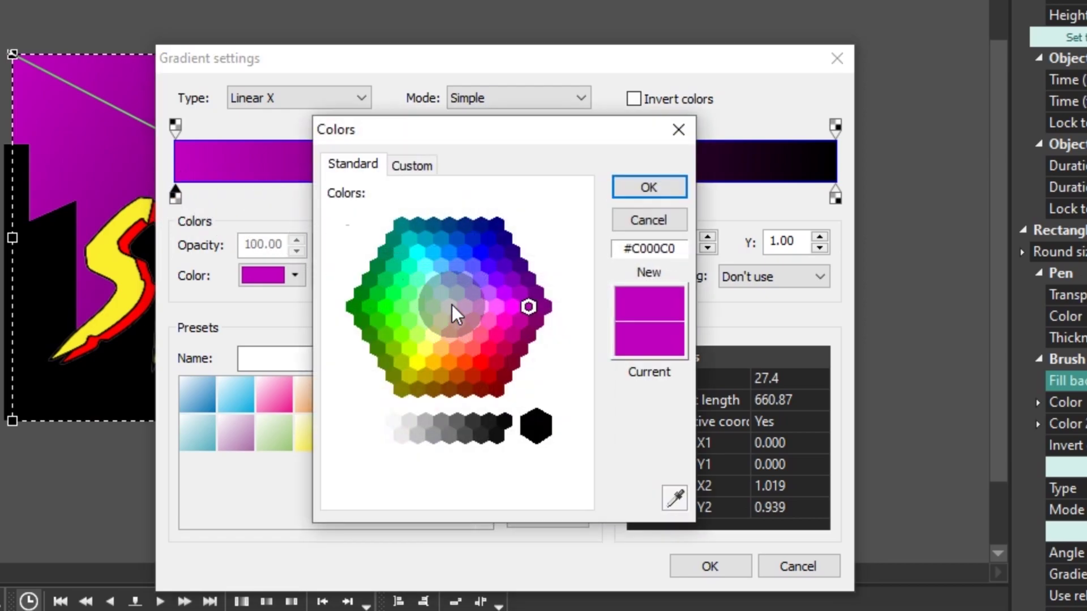
pyautogui.click(486, 249)
pyautogui.click(497, 226)
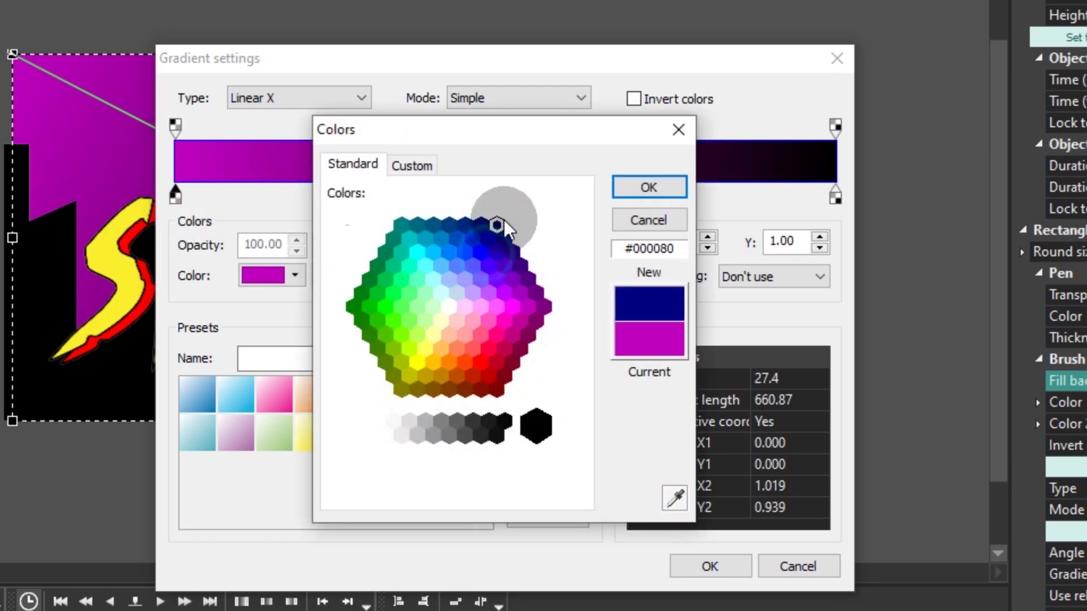
pyautogui.click(646, 182)
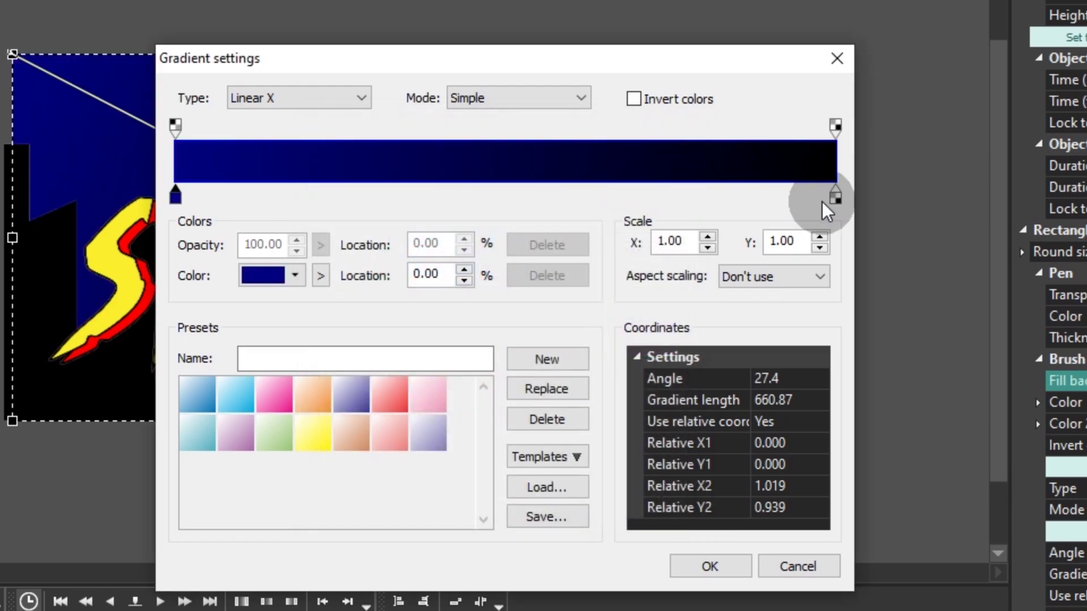
# Step: Set the gradient's end colour at 100% to bright blue #0000FF and apply the gradient settings
pyautogui.doubleClick(835, 200)
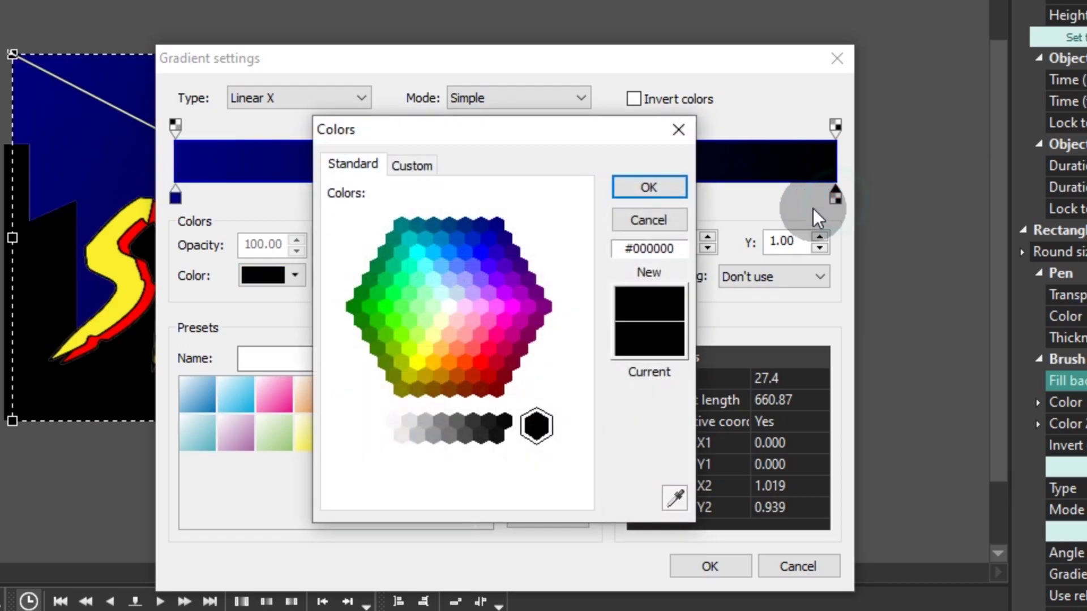
pyautogui.click(488, 232)
pyautogui.click(481, 249)
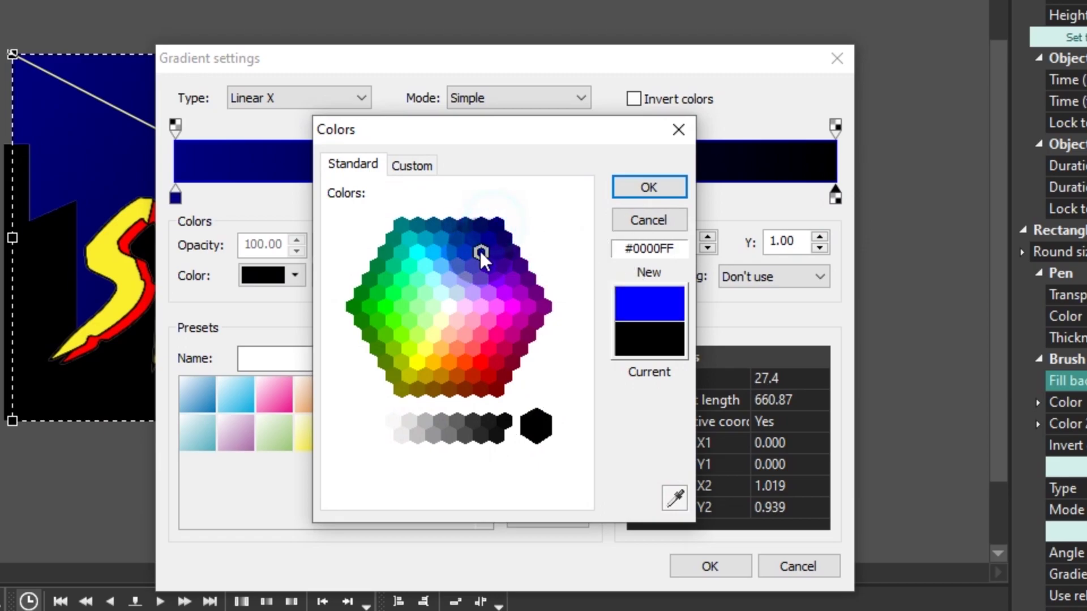
pyautogui.click(650, 186)
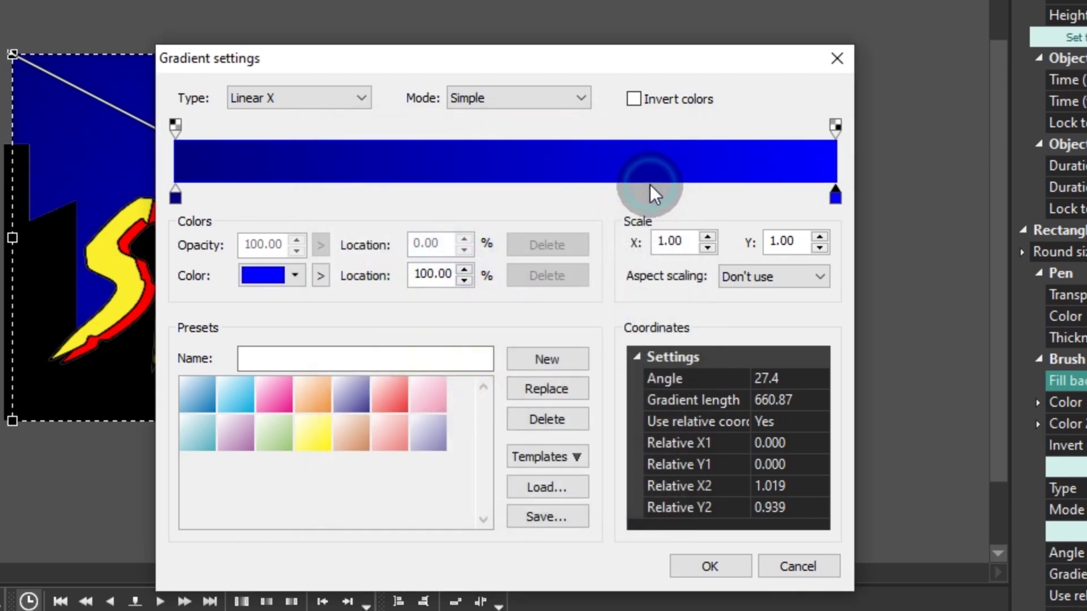
pyautogui.click(700, 560)
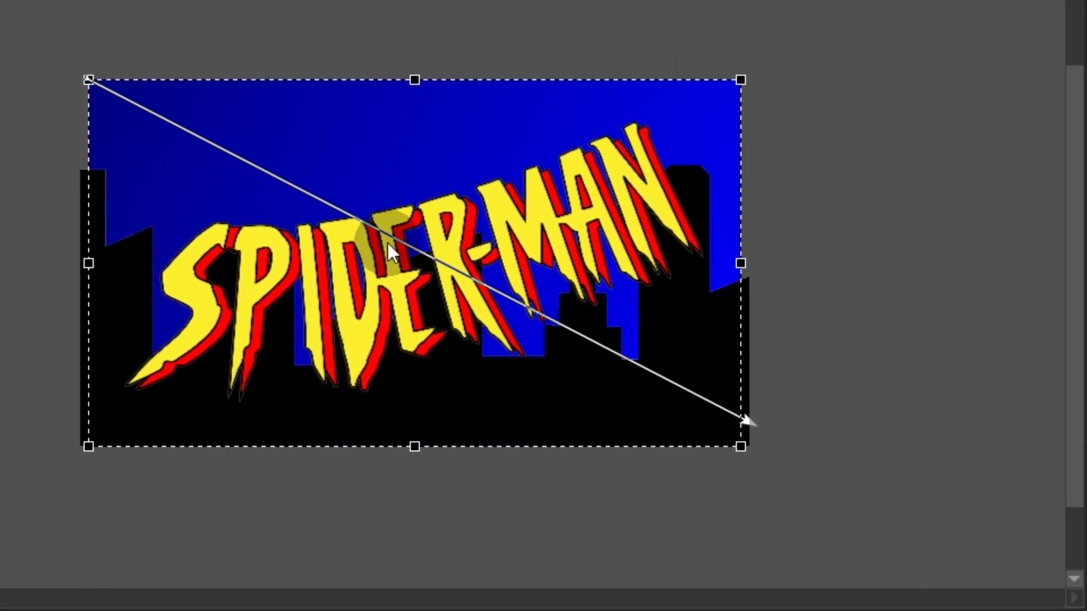
# Step: Reorient the gradient vector to run vertically down the frame's centre, about 803 long at about 89.5°, and play the scene from the start
pyautogui.click(23, 59)
pyautogui.moveTo(330, 184); pyautogui.dragTo(513, 113)
pyautogui.moveTo(567, 474)
pyautogui.mouseDown()
pyautogui.moveTo(529, 218)
pyautogui.moveTo(684, 214)
pyautogui.moveTo(463, 256)
pyautogui.moveTo(511, 407)
pyautogui.moveTo(517, 389)
pyautogui.mouseUp()
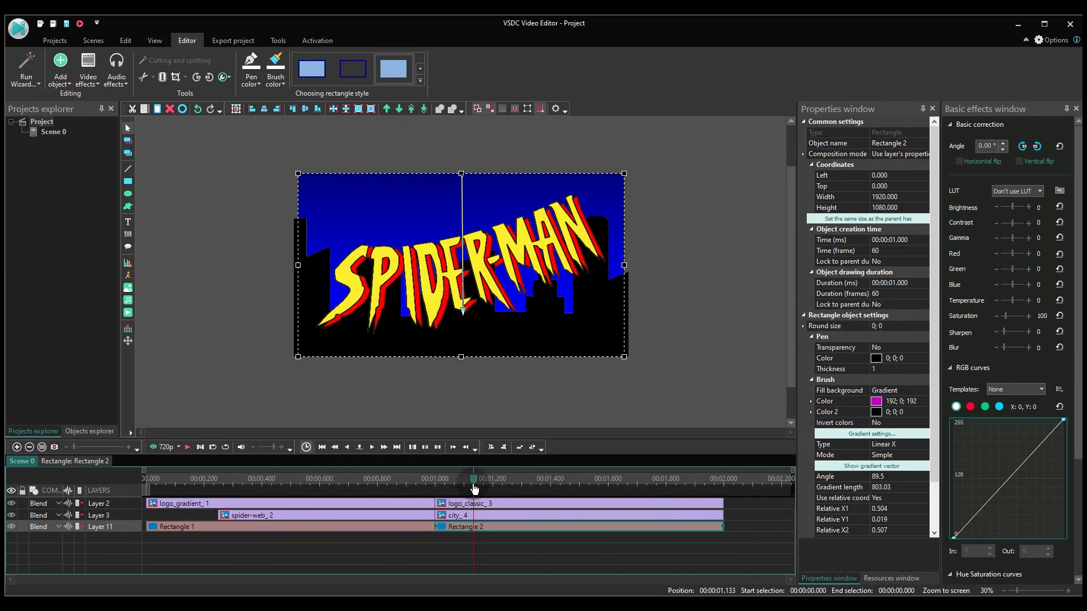
pyautogui.moveTo(473, 480); pyautogui.dragTo(36, 464)
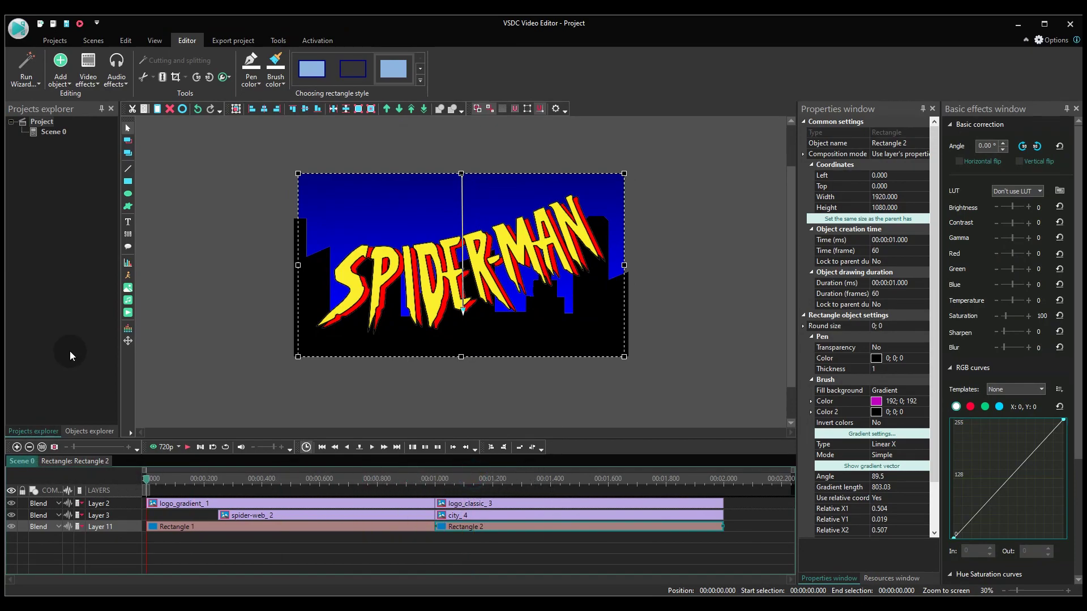
pyautogui.press('space')
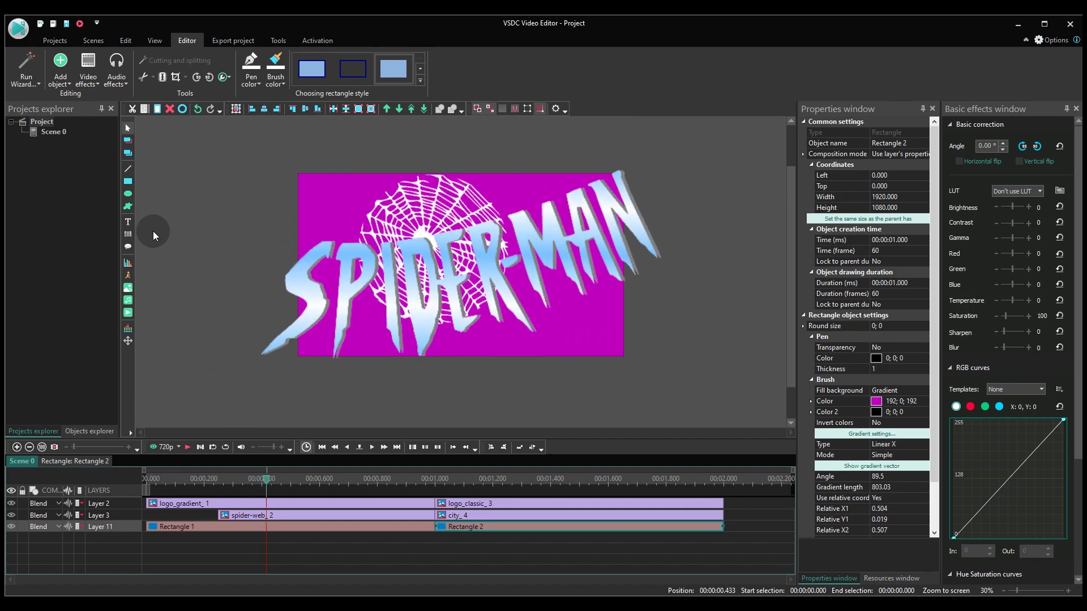